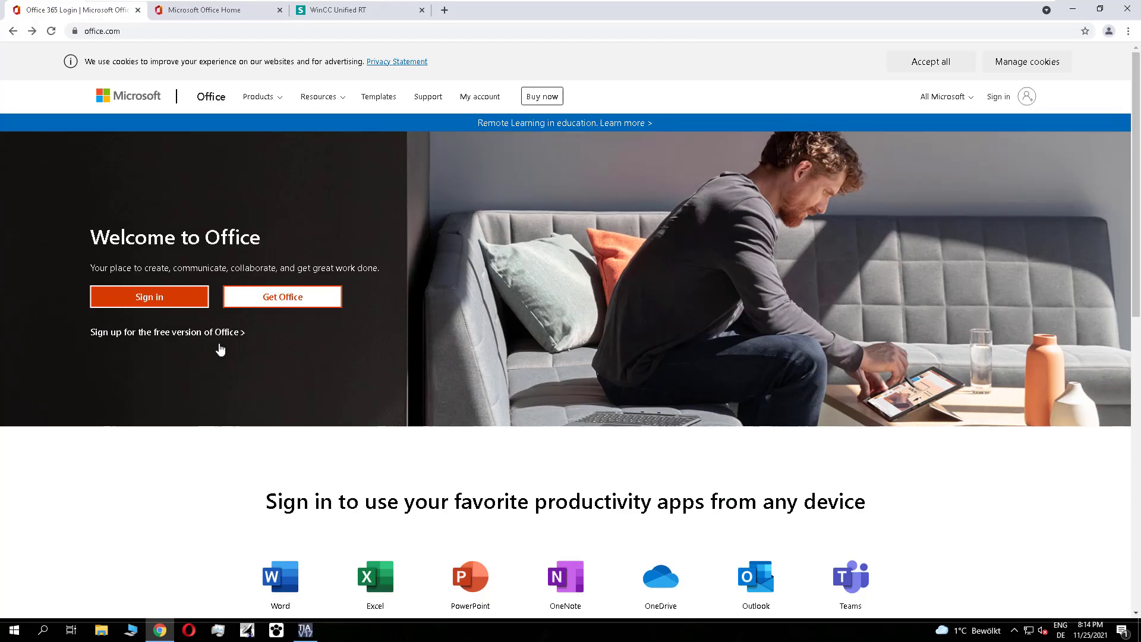
# - Open the Excel start page from the signed-in Office home tab
pyautogui.click(218, 11)
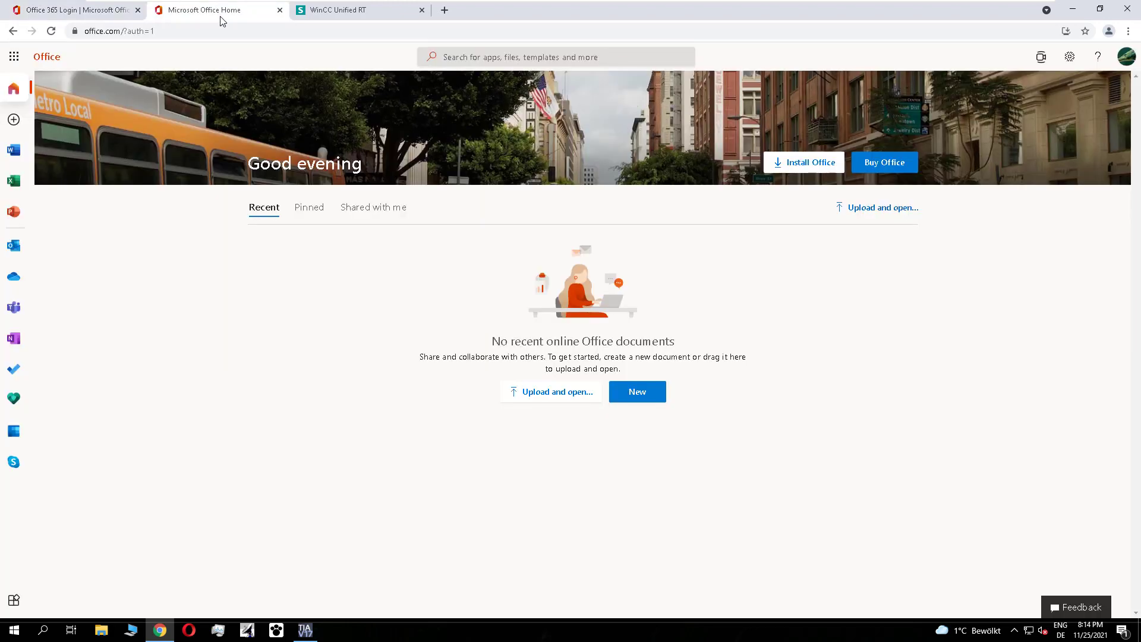
pyautogui.click(18, 182)
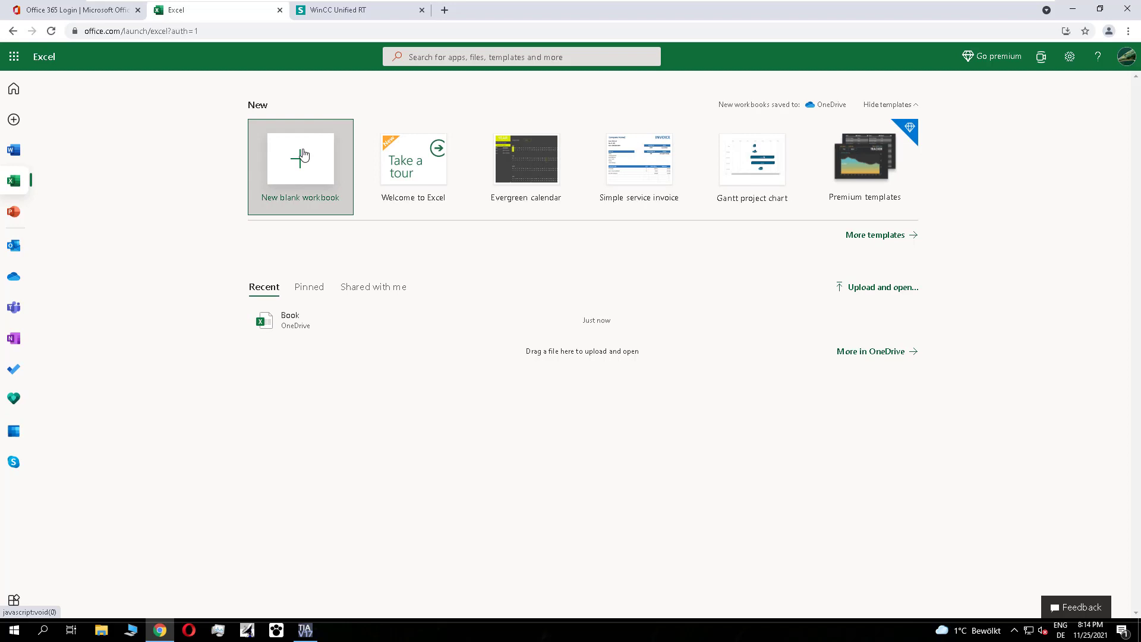
# - Create a new blank workbook and rename it 'MyReport'
pyautogui.click(303, 154)
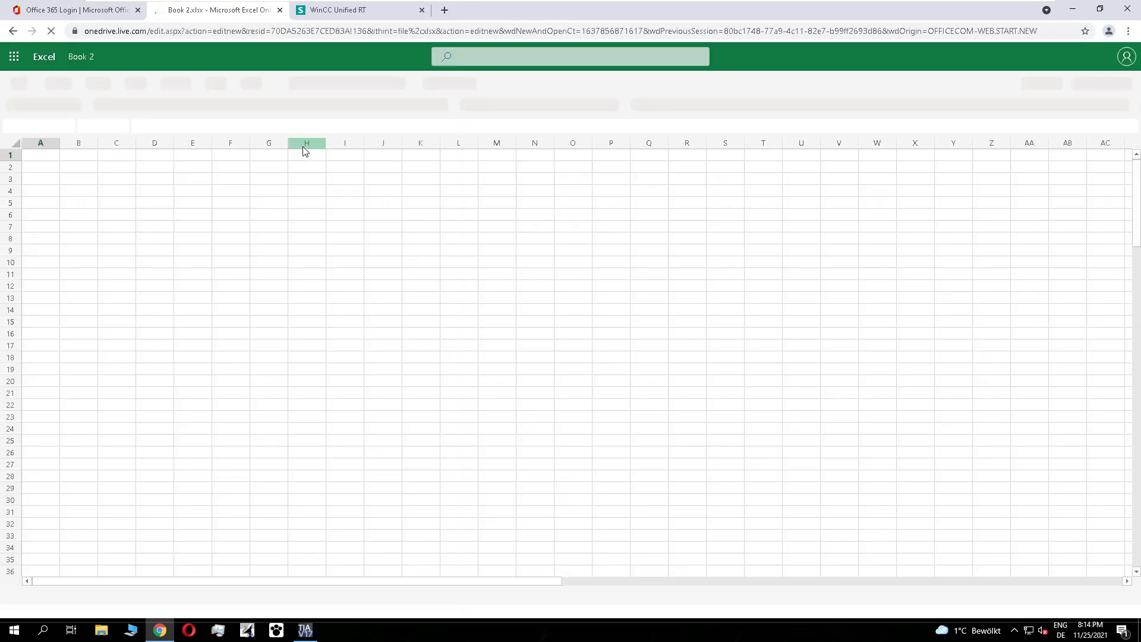
pyautogui.click(92, 59)
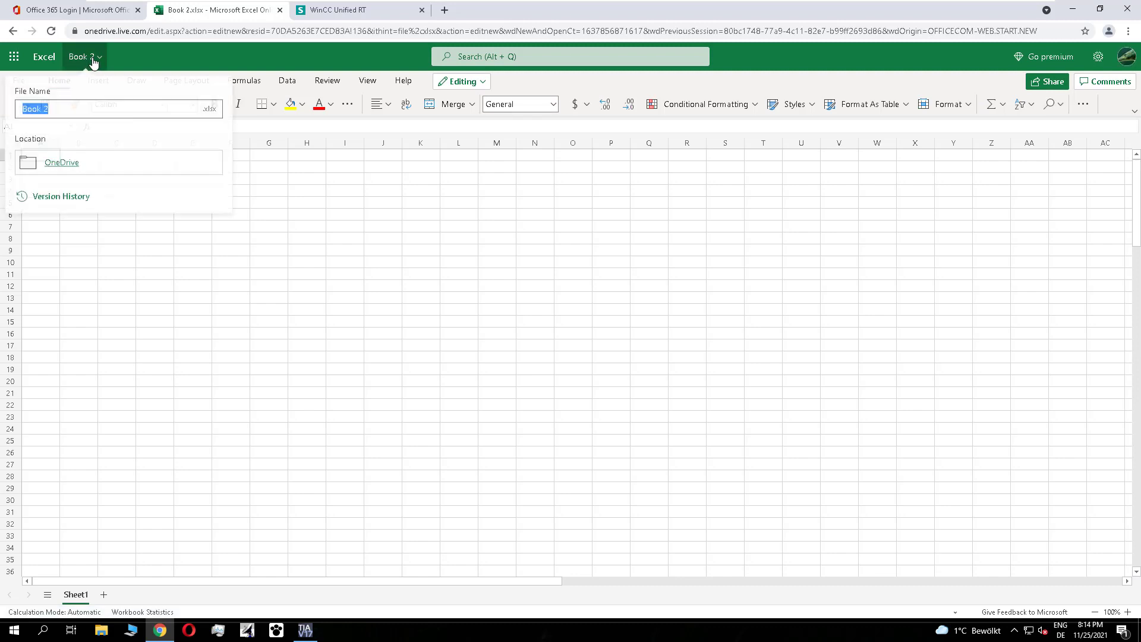
pyautogui.write('M')
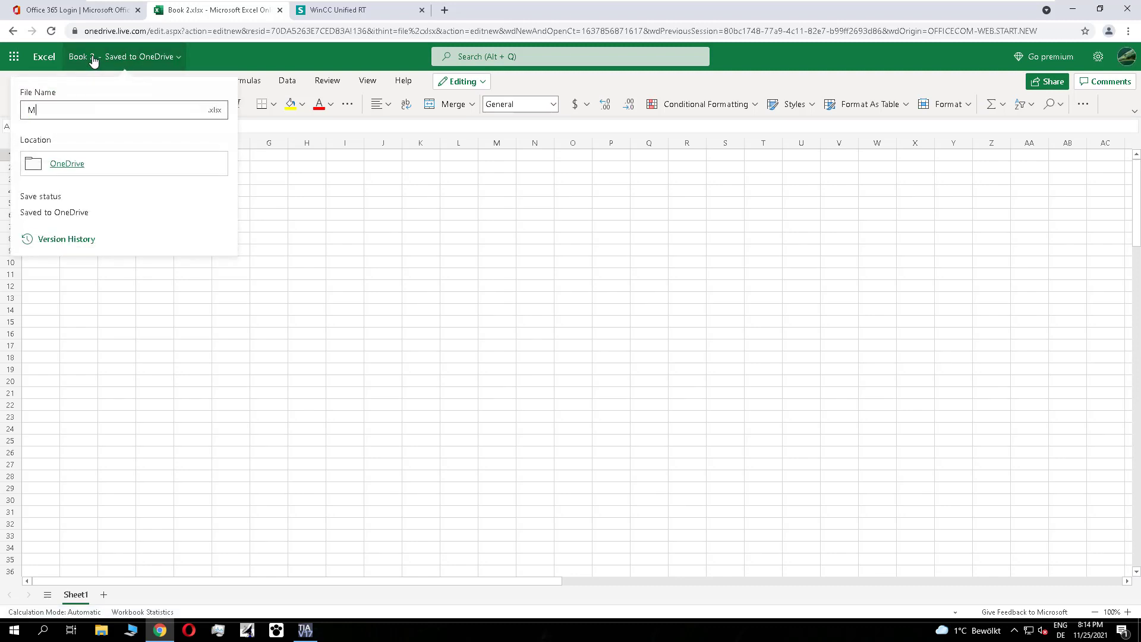
pyautogui.write('yReport')
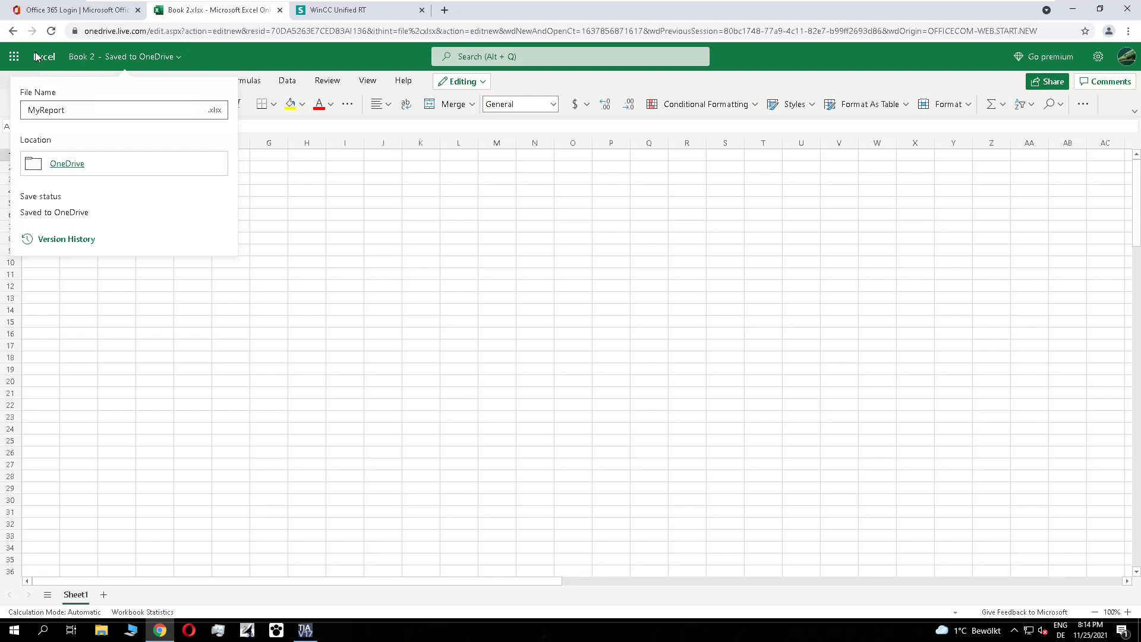
pyautogui.press('Return')
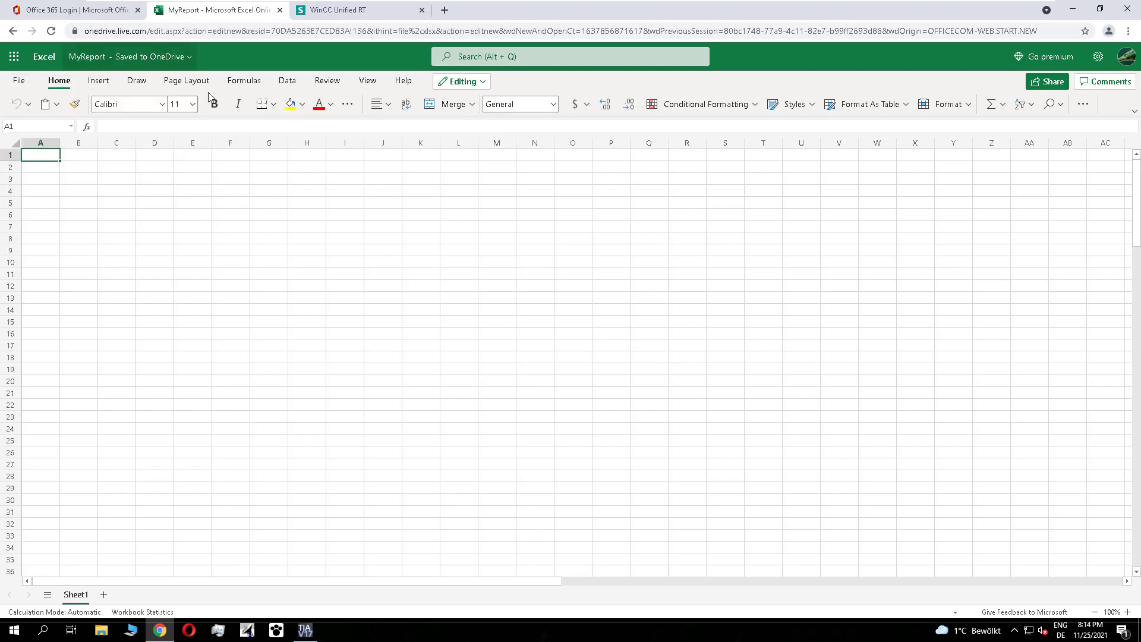
# - Start uploading a custom add-in from Insert > Add-ins and browse for its manifest
pyautogui.click(98, 80)
pyautogui.click(711, 104)
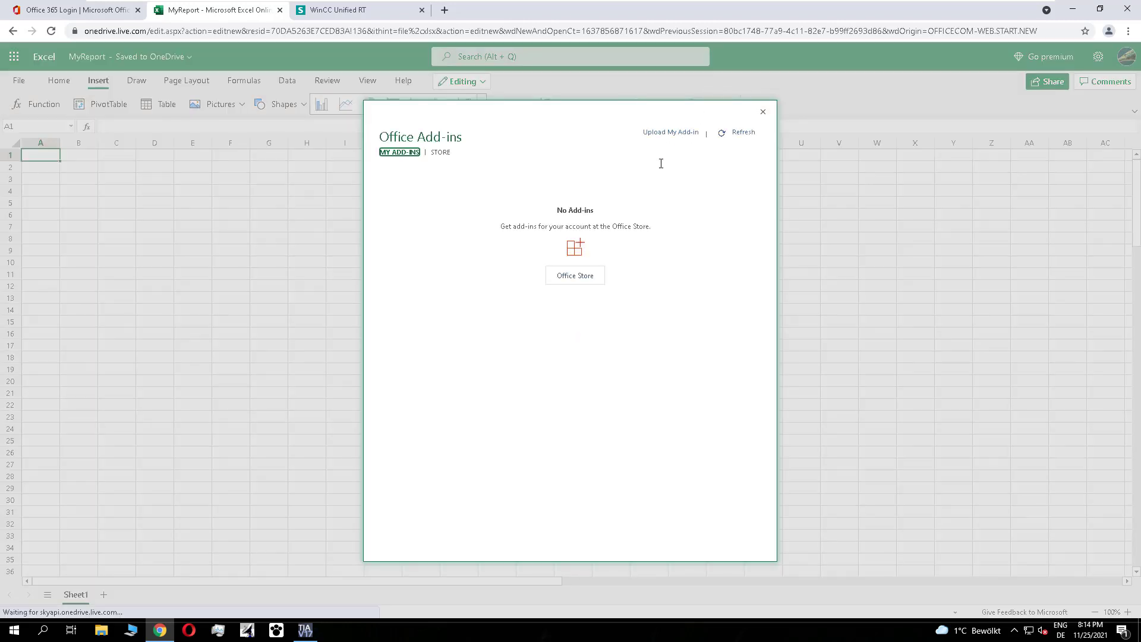
pyautogui.click(675, 132)
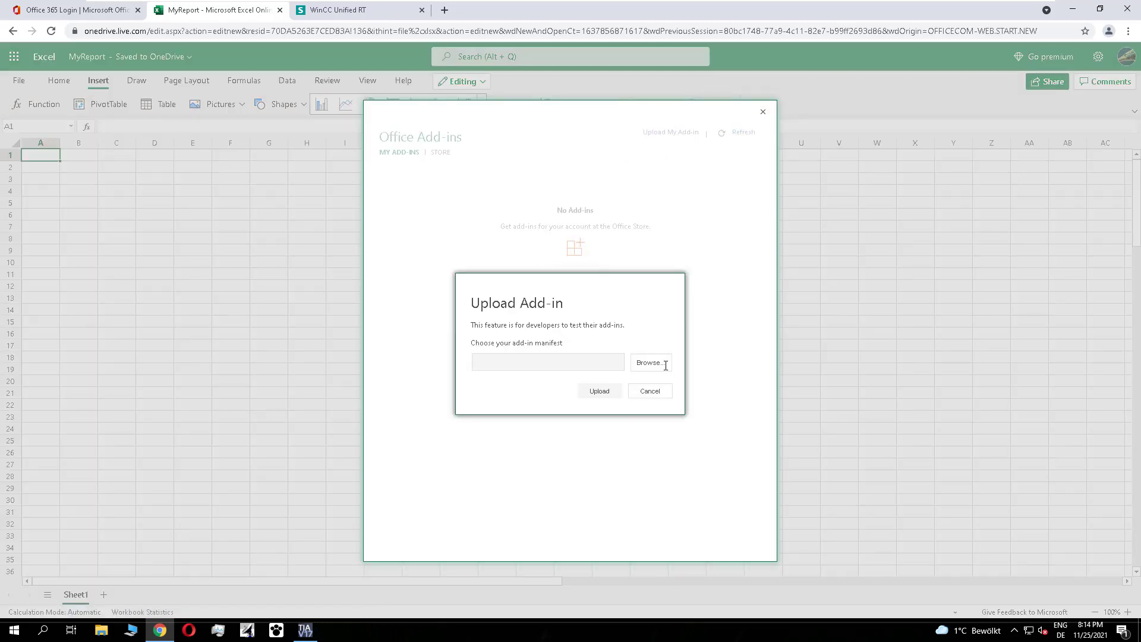
pyautogui.click(666, 364)
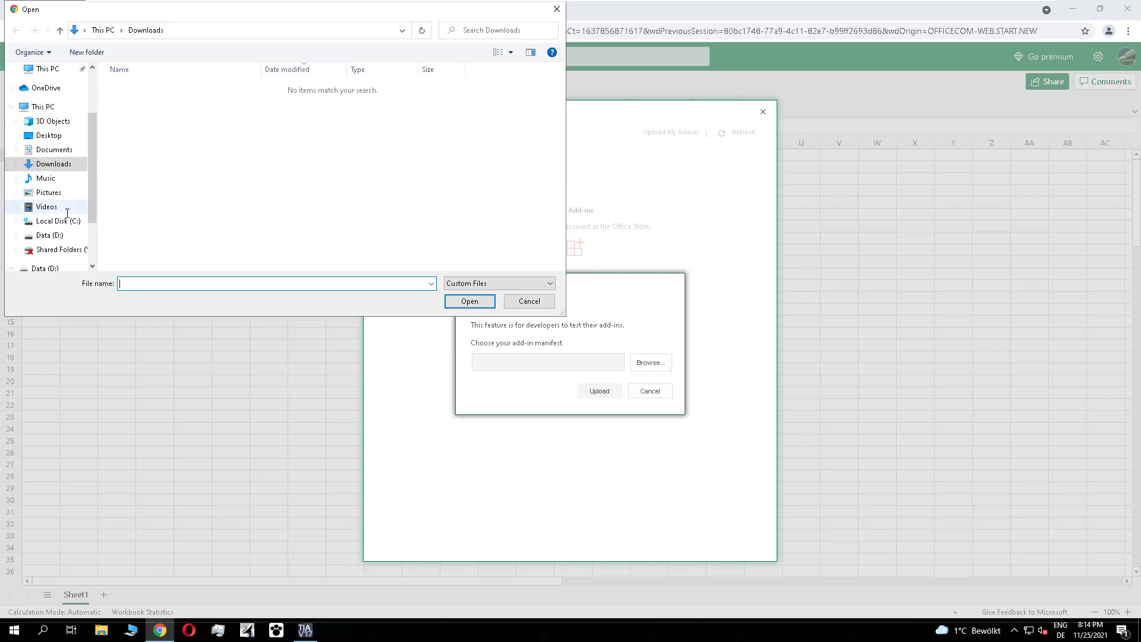
# - Choose the WinCCUnifiedReportingExcelAddIn manifest from C:\Program Files\Siemens\Automation\WinCCUnifiedReporting\Excelmanifest
pyautogui.click(59, 221)
pyautogui.doubleClick(170, 159)
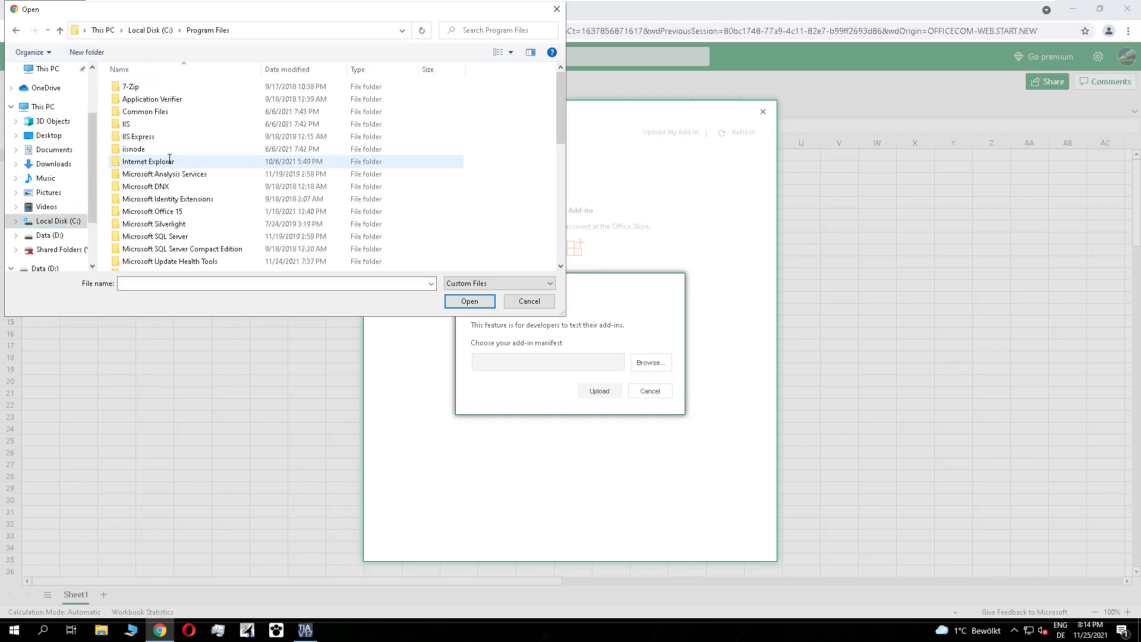
pyautogui.scroll(-5, 155, 154)
pyautogui.doubleClick(149, 94)
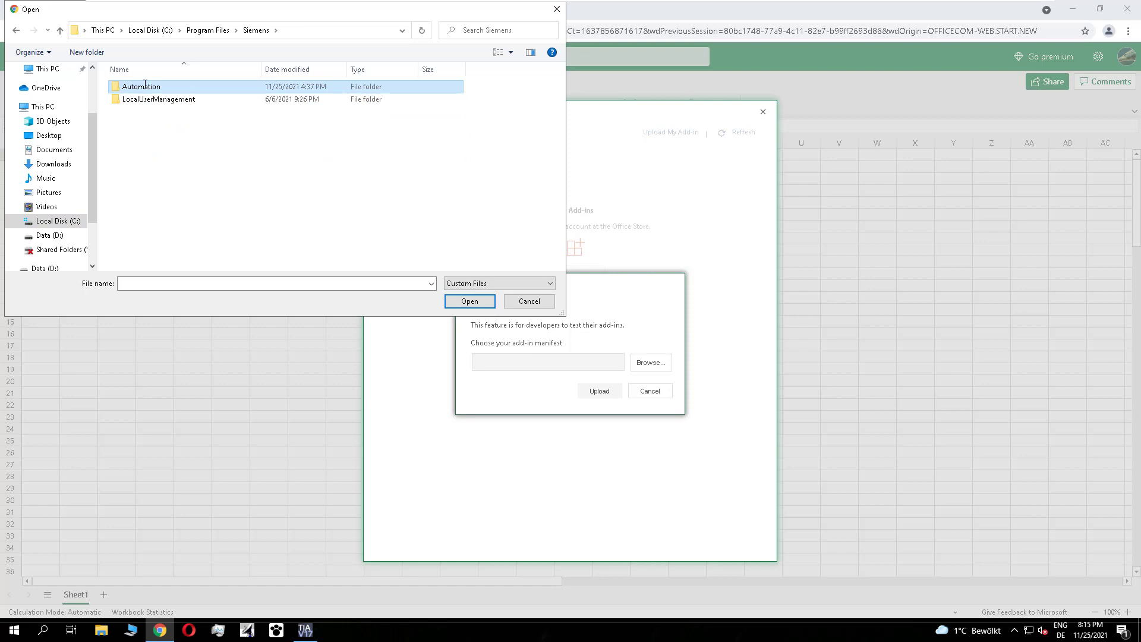
pyautogui.doubleClick(141, 87)
pyautogui.doubleClick(182, 200)
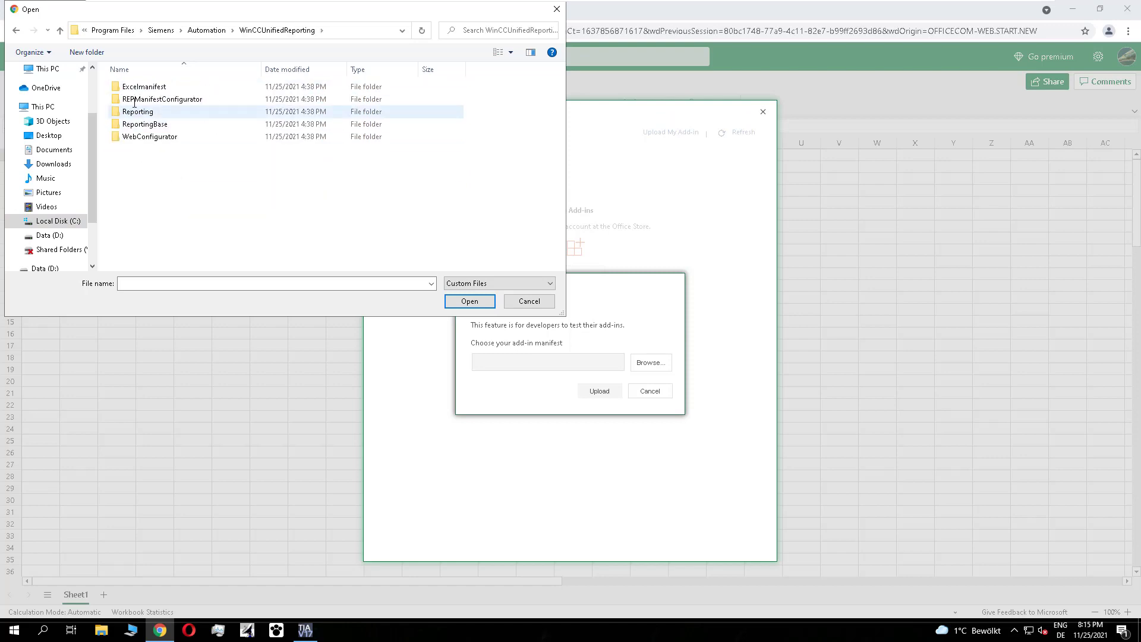
pyautogui.doubleClick(155, 87)
pyautogui.click(159, 87)
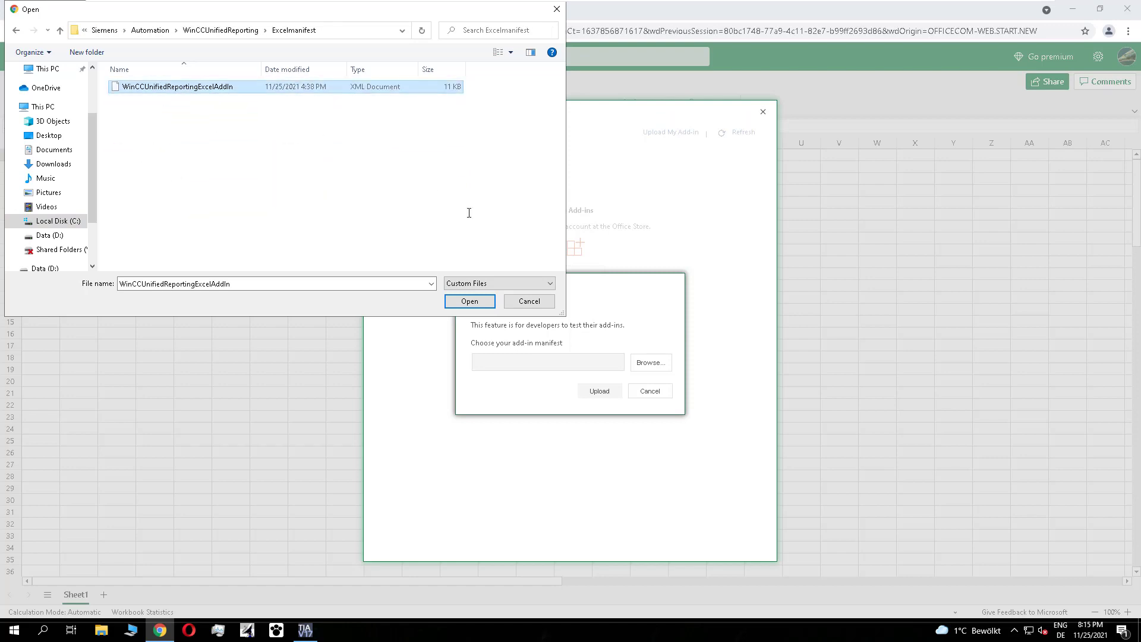
pyautogui.click(468, 301)
# - Upload the add-in, log in to the reporting server with the saved credentials, and load data sources
pyautogui.click(601, 392)
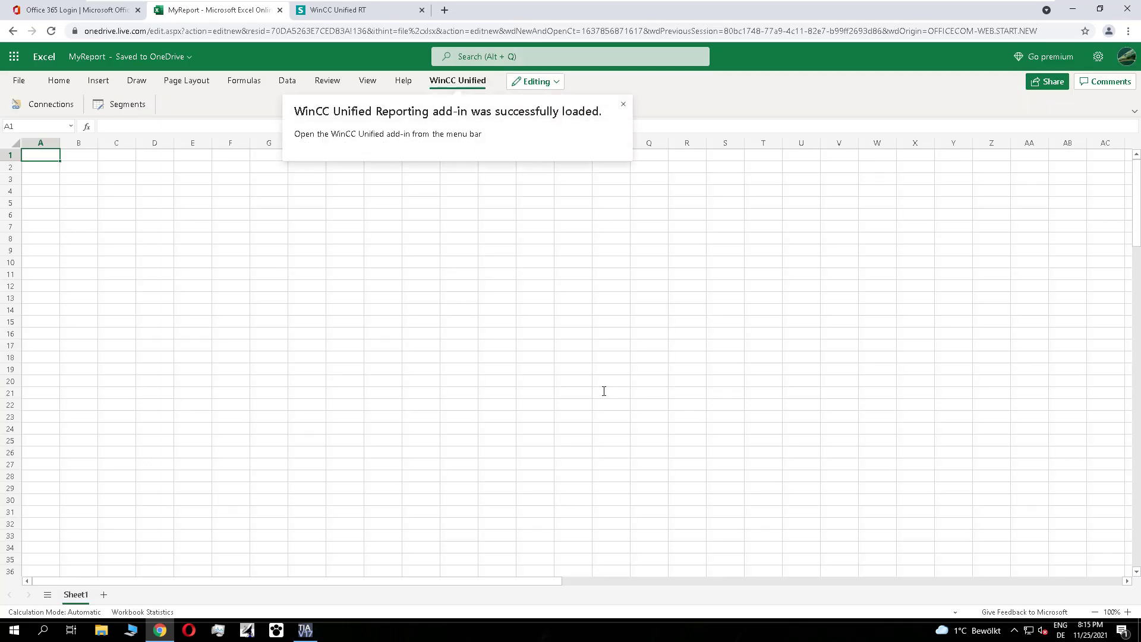
pyautogui.click(623, 104)
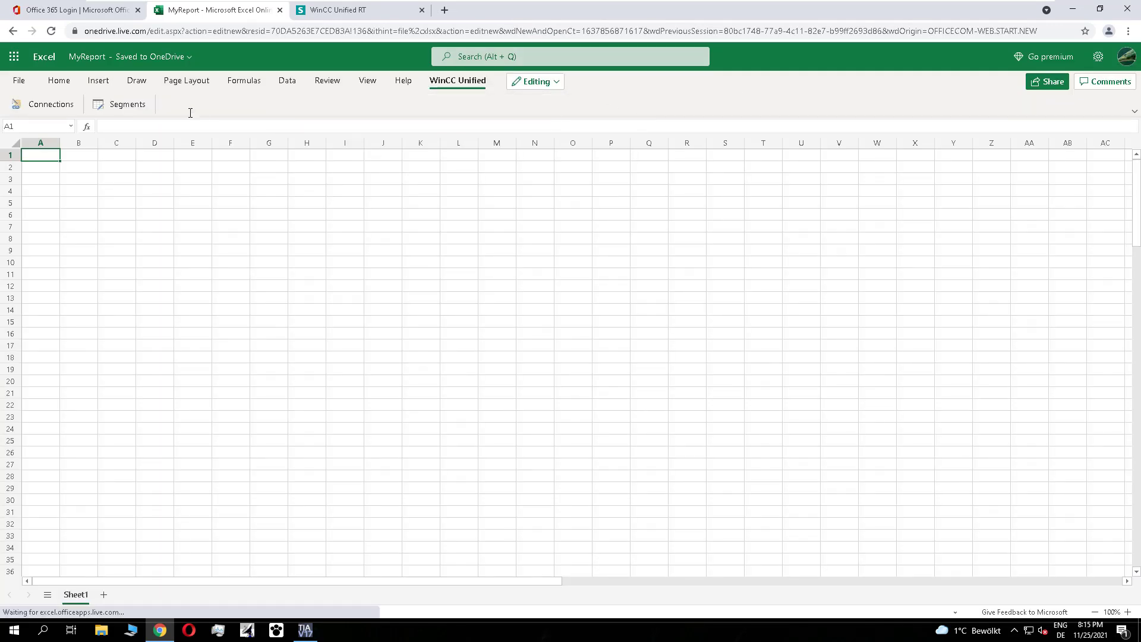
pyautogui.click(60, 105)
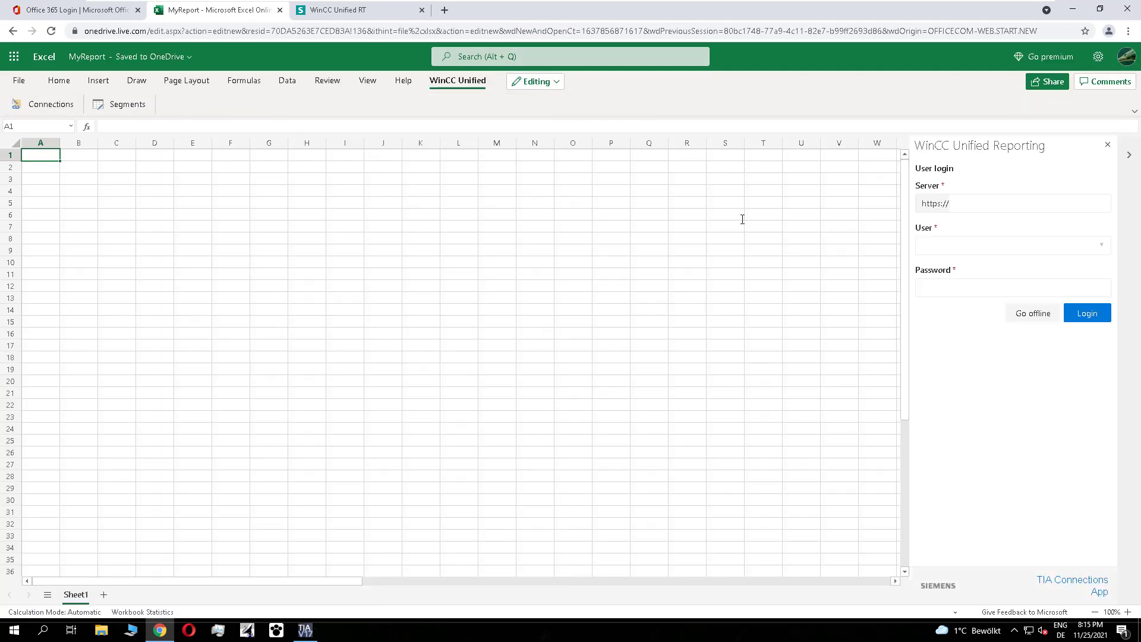
pyautogui.click(988, 205)
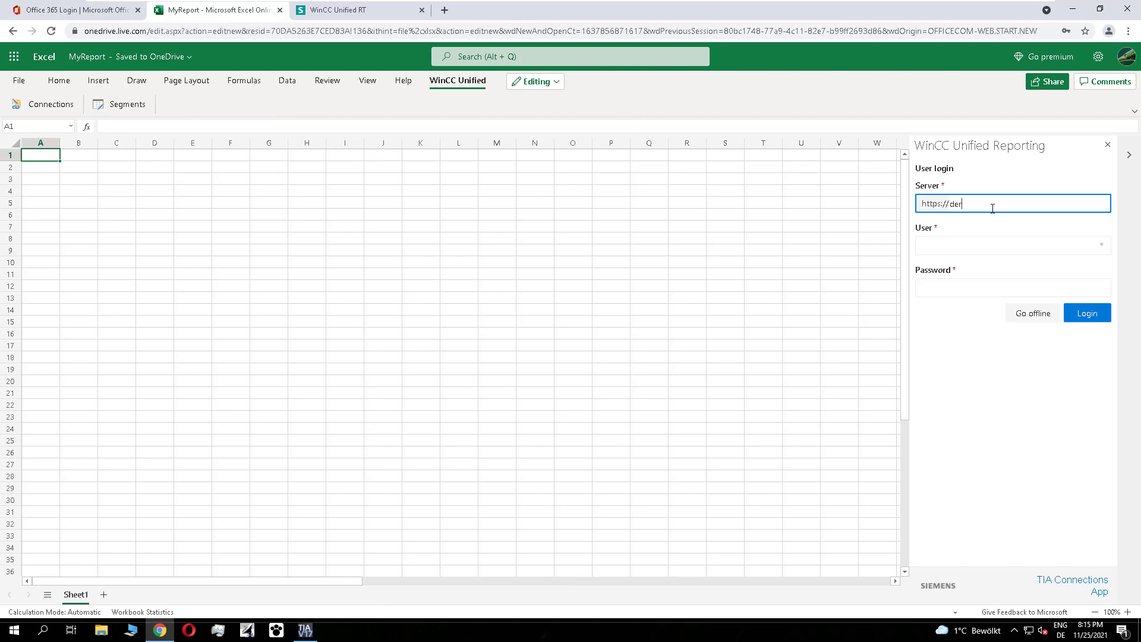
pyautogui.click(977, 244)
pyautogui.click(970, 272)
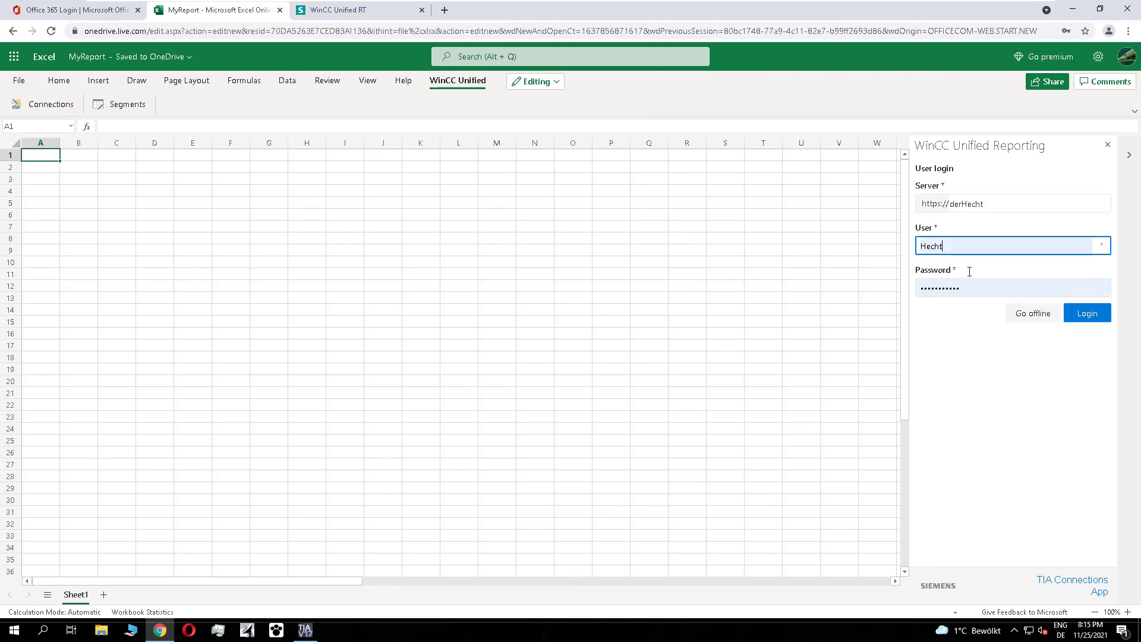
pyautogui.click(1088, 314)
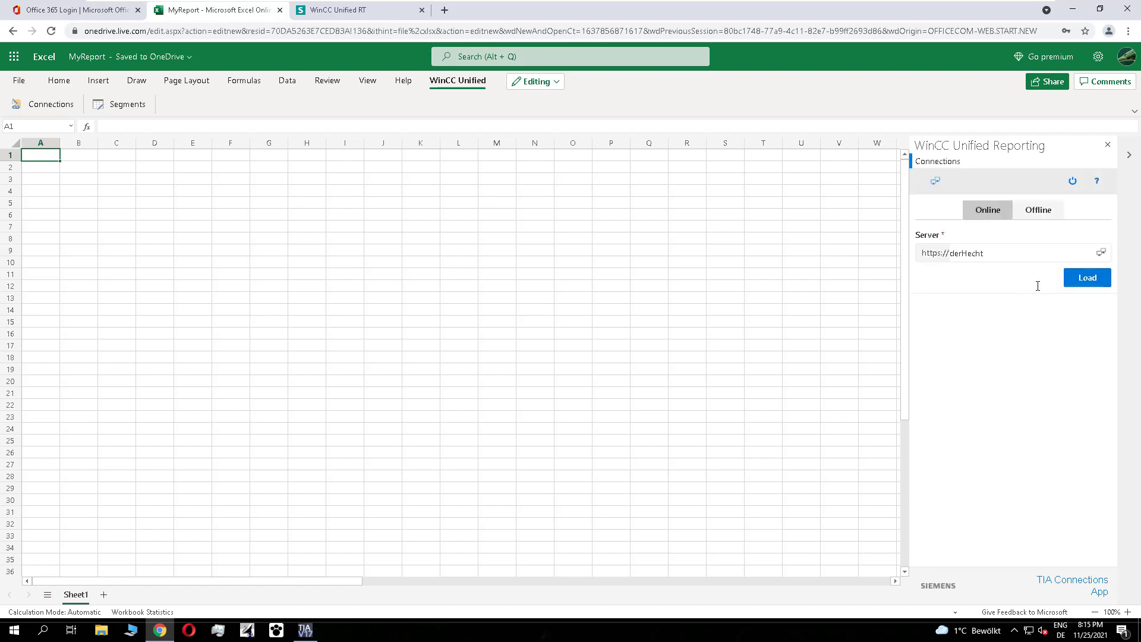
pyautogui.click(1098, 280)
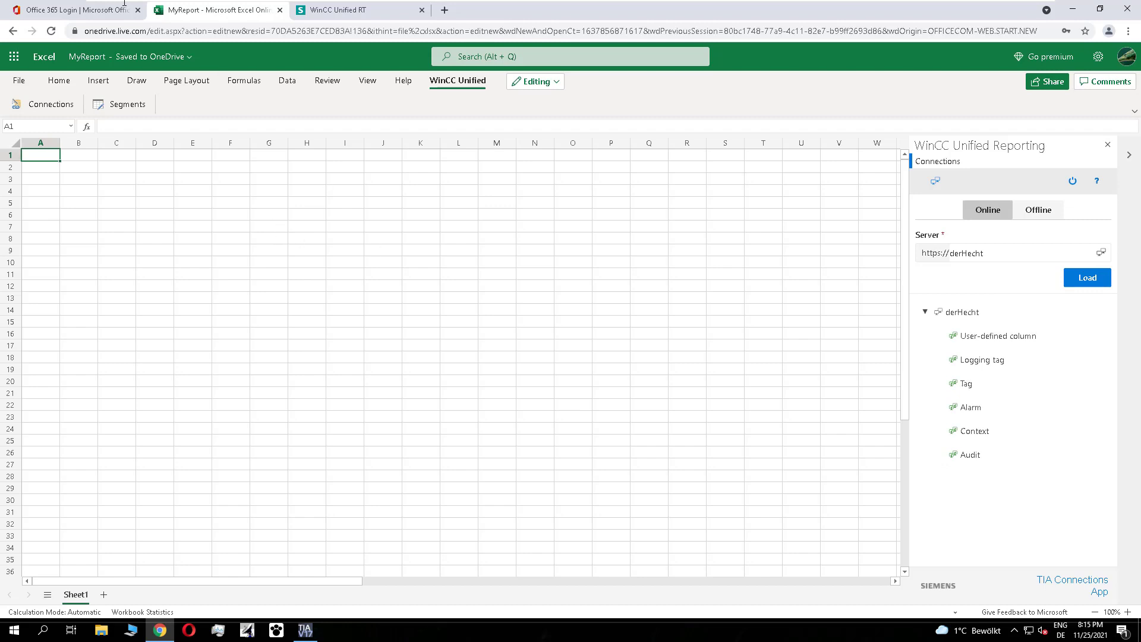
# - Create time series segment MyTag, starting 10 minutes before now and ending now
pyautogui.click(131, 104)
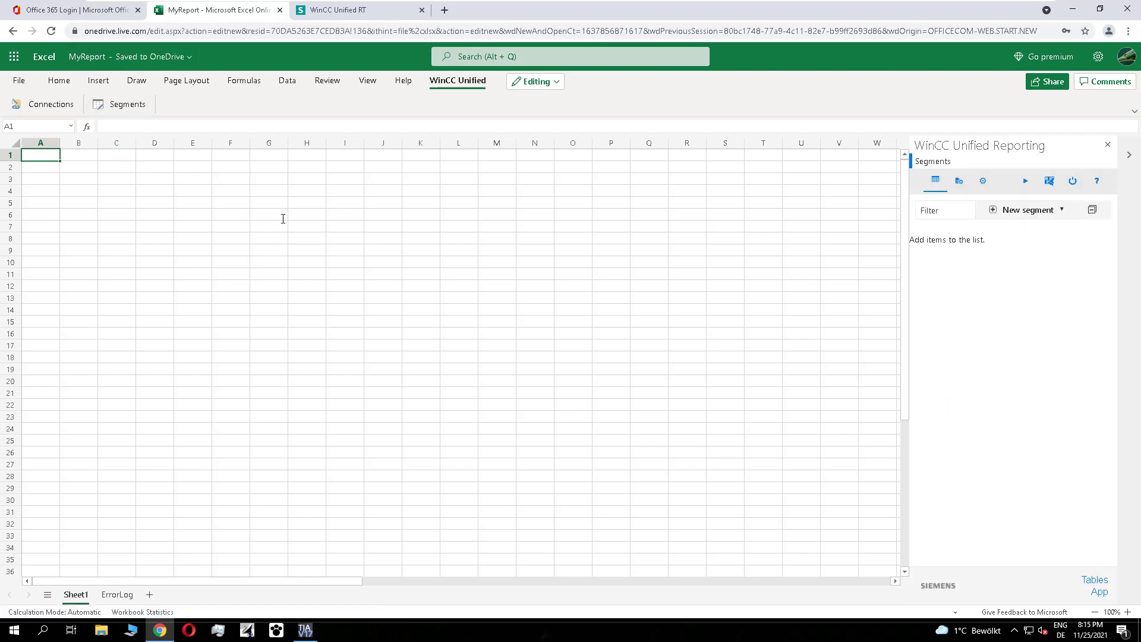
pyautogui.click(1031, 210)
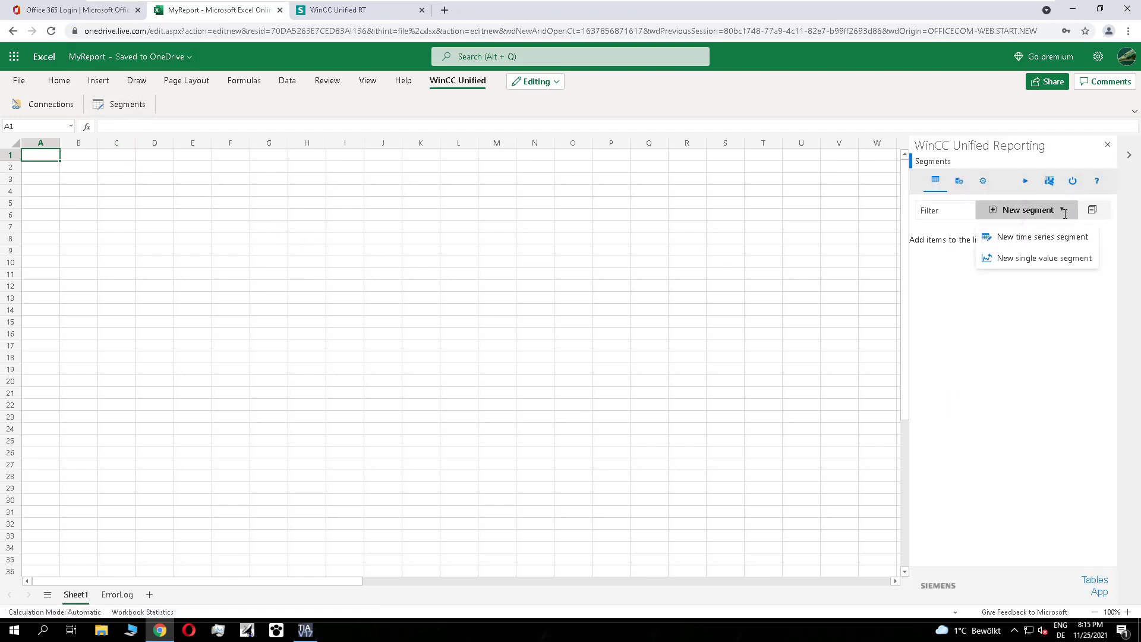
pyautogui.click(1054, 237)
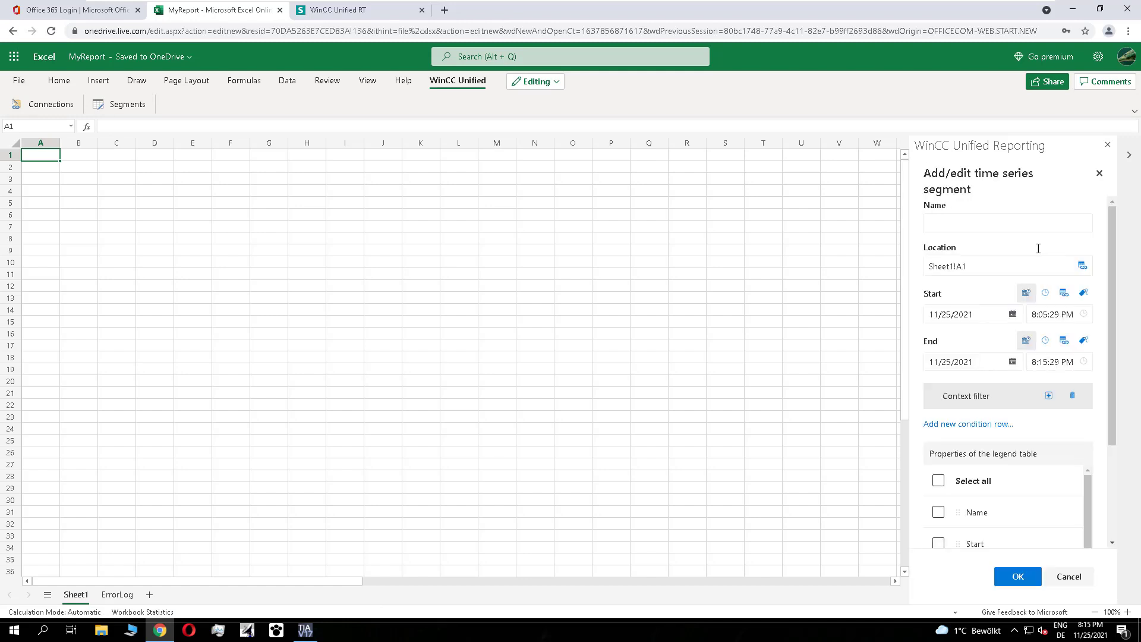
pyautogui.click(991, 222)
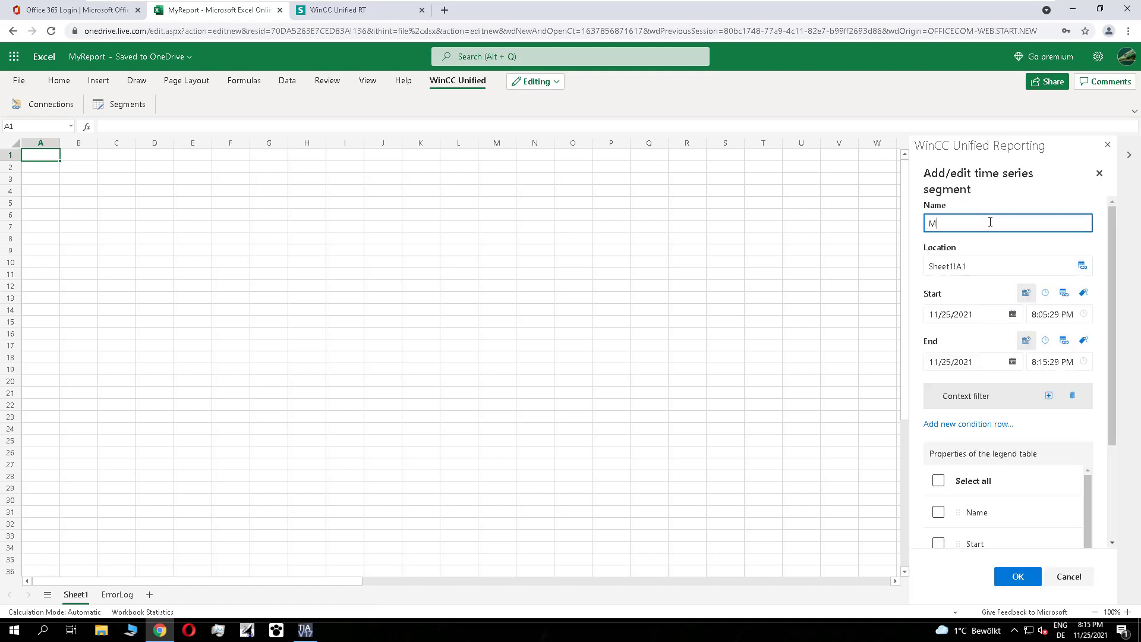
pyautogui.click(1045, 293)
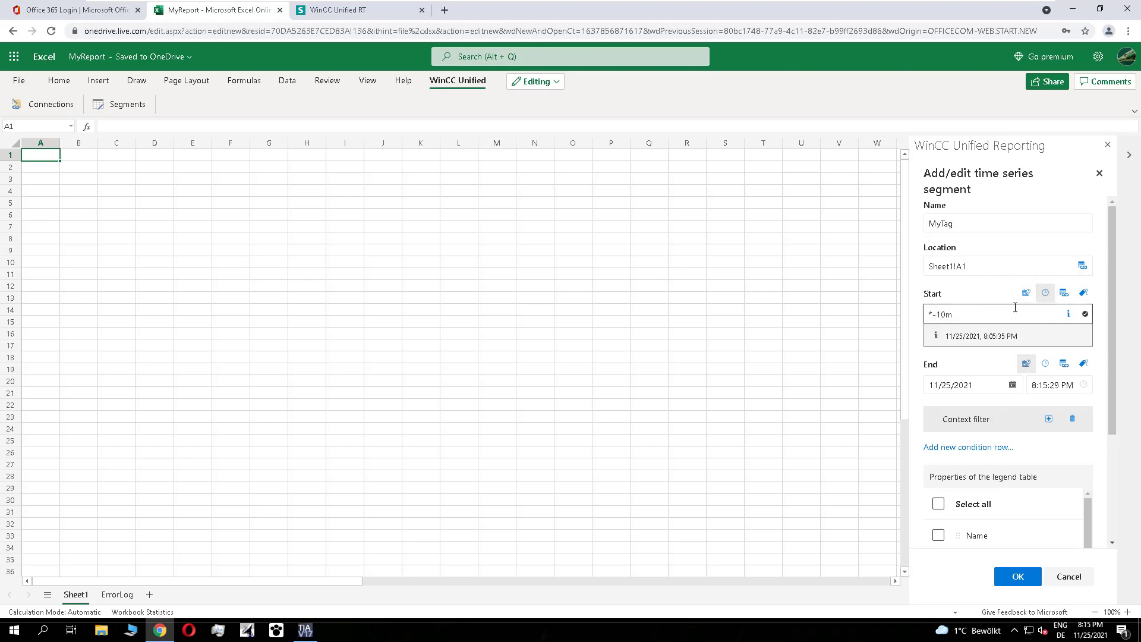
pyautogui.click(1045, 363)
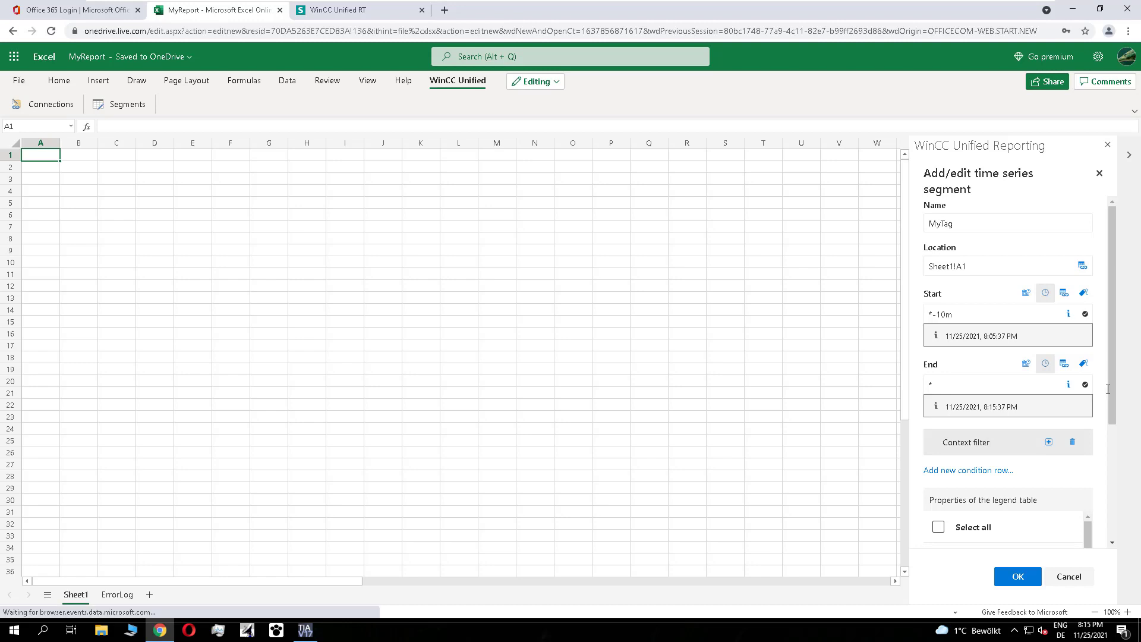
# - Show Name, Start and End in the legend table and confirm the segment
pyautogui.scroll(-3, 1114, 384)
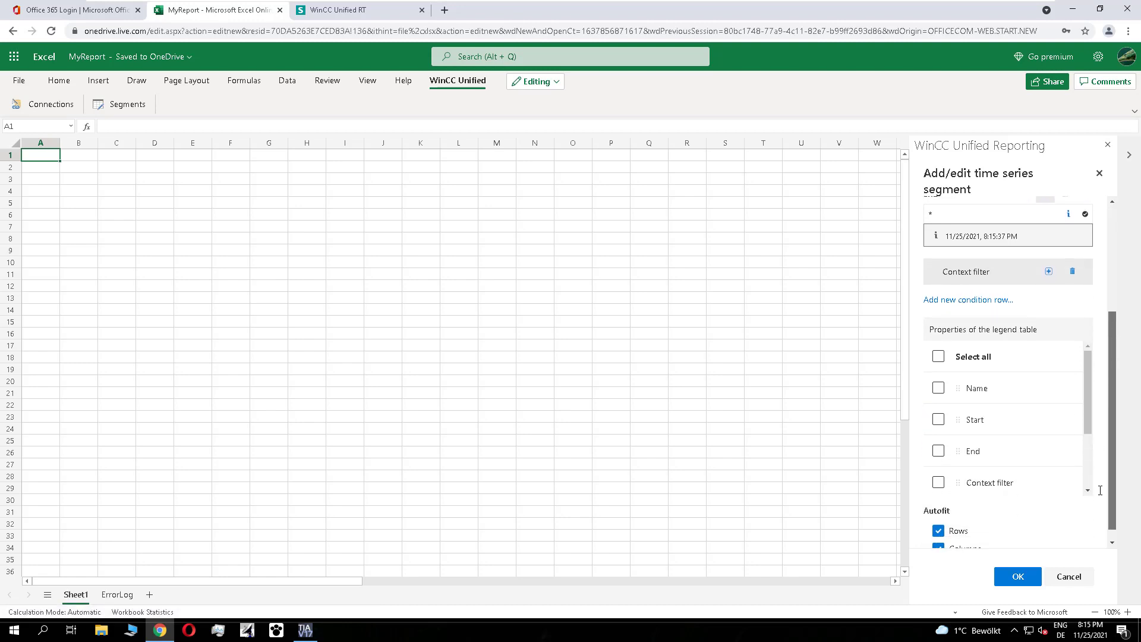
pyautogui.click(938, 388)
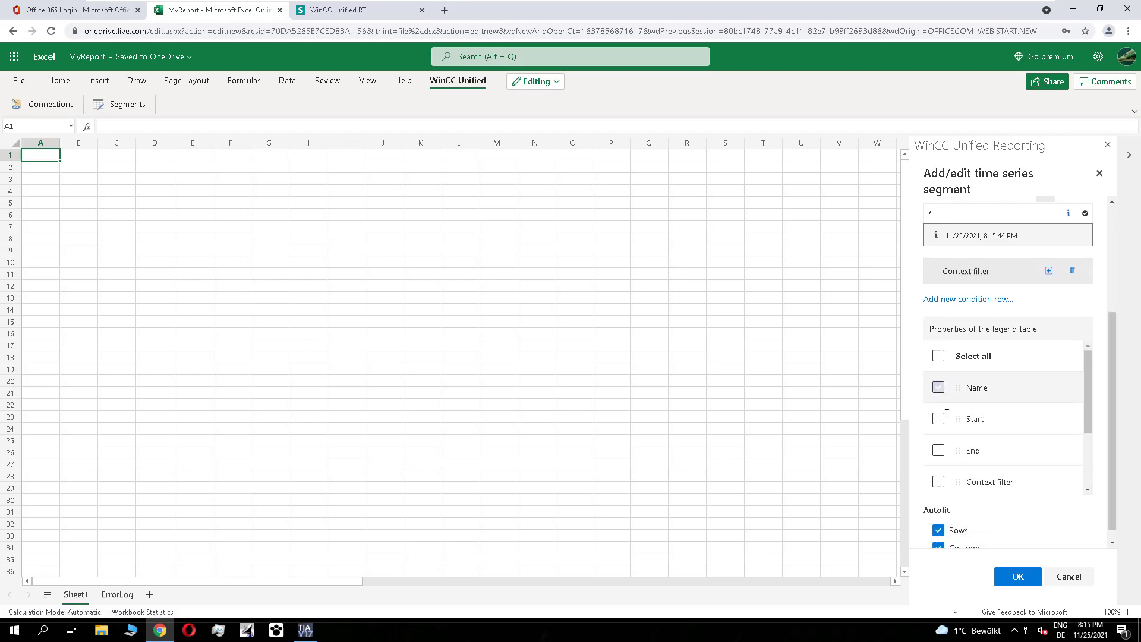
pyautogui.click(939, 418)
pyautogui.click(939, 450)
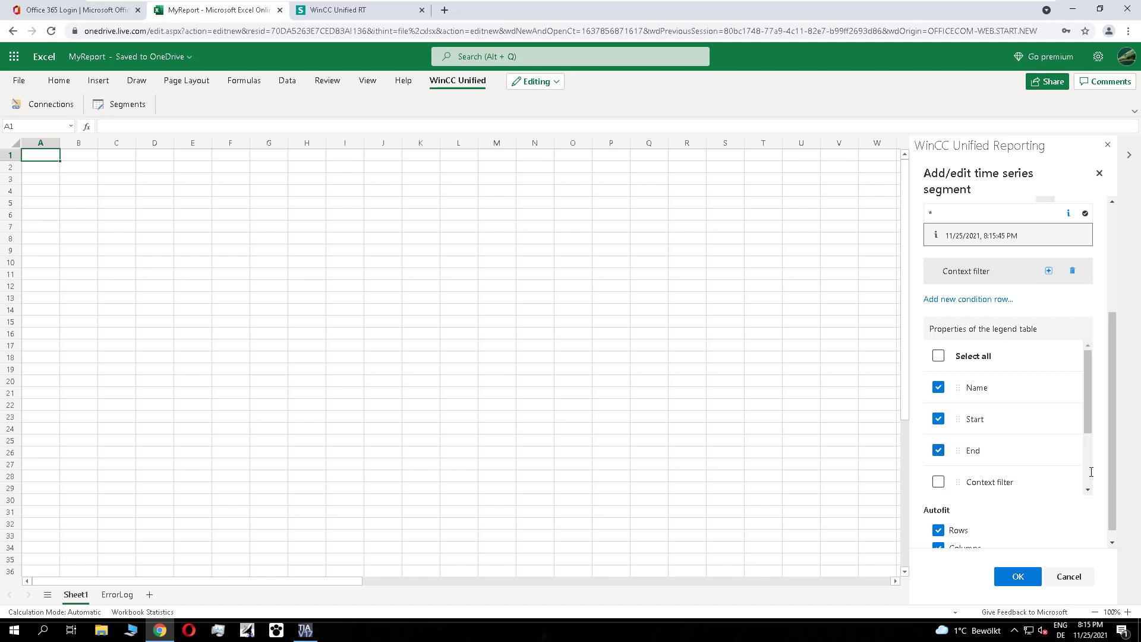
pyautogui.click(1032, 573)
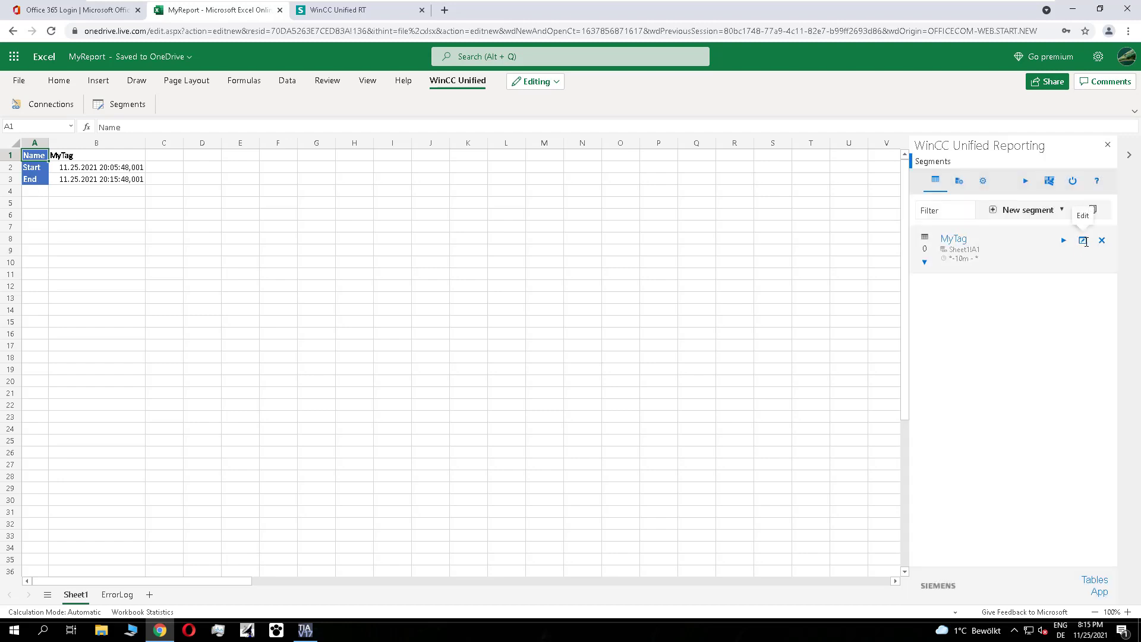
# - Add the HMI_RT_1::Flow:LoggingTag_Flow logging tag to MyTag, then set the runtime slider to 37
pyautogui.click(925, 265)
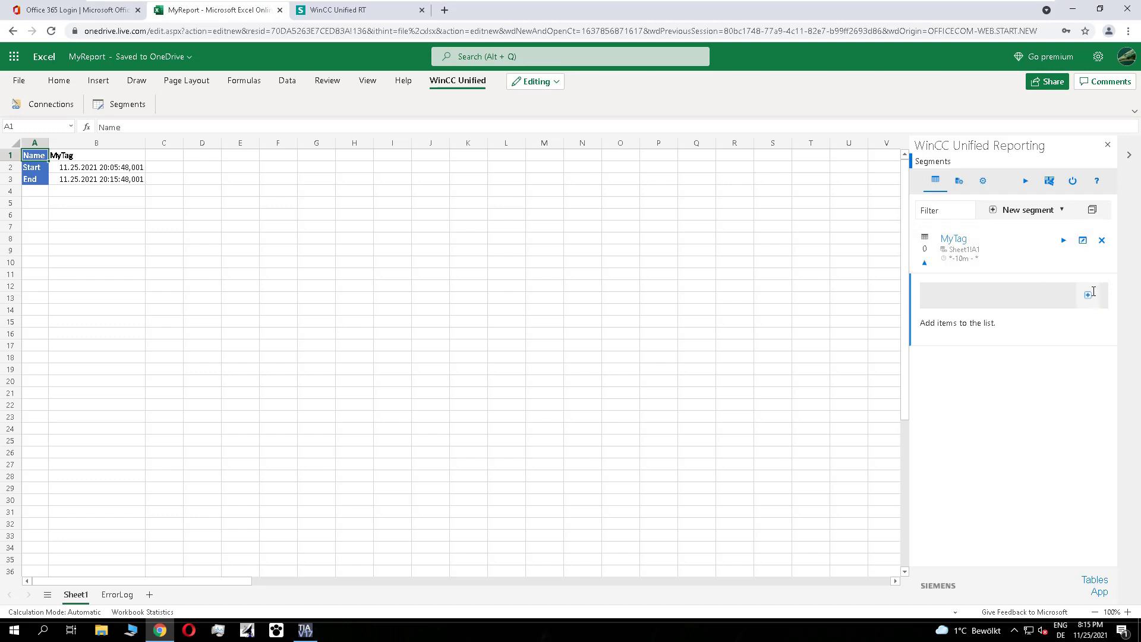
pyautogui.click(1093, 290)
pyautogui.click(1004, 240)
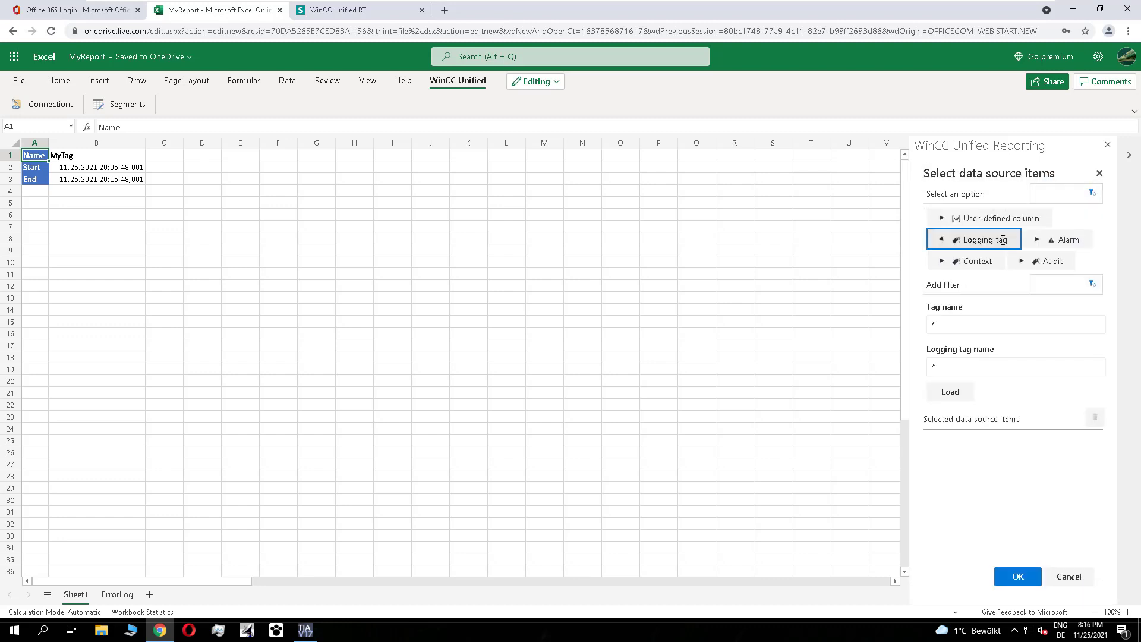
pyautogui.click(951, 392)
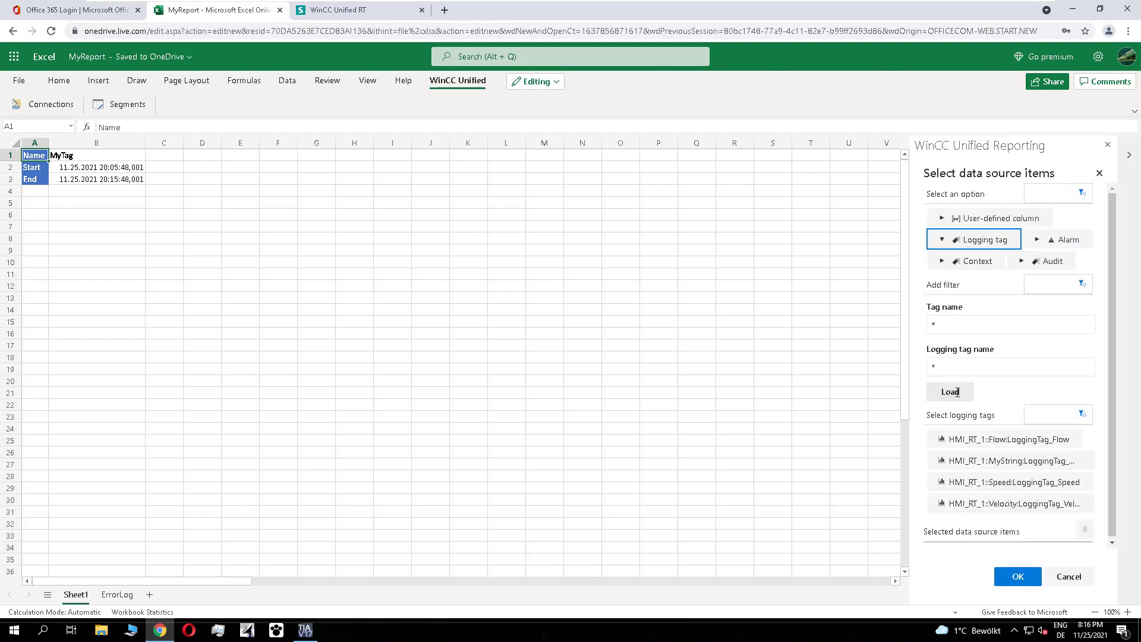
pyautogui.click(1036, 441)
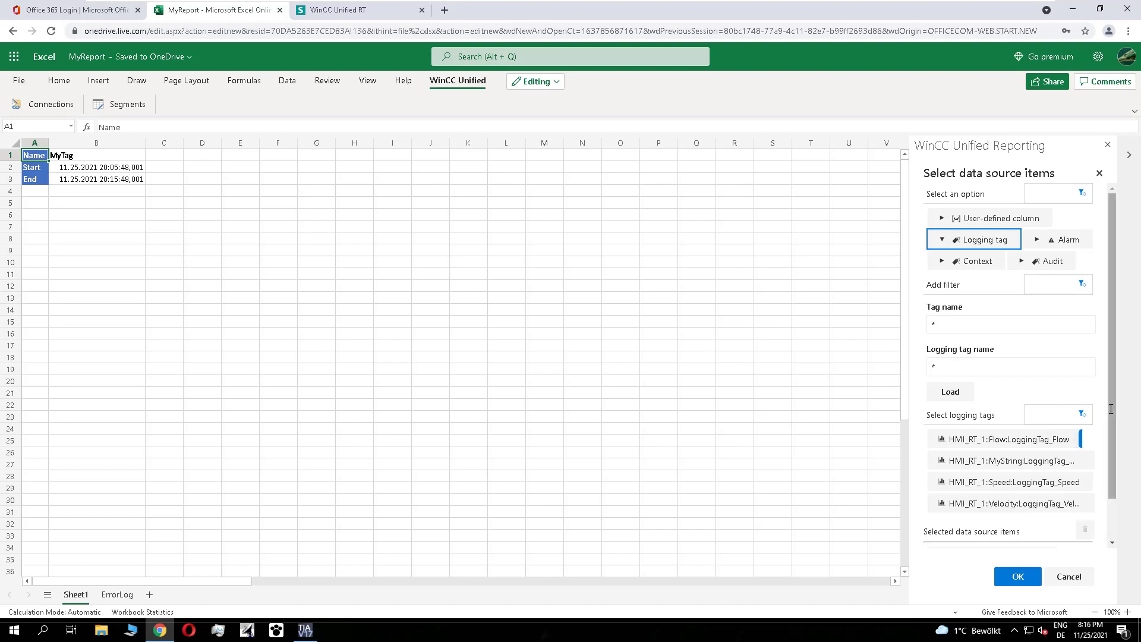
pyautogui.scroll(-1, 1107, 495)
pyautogui.click(1006, 516)
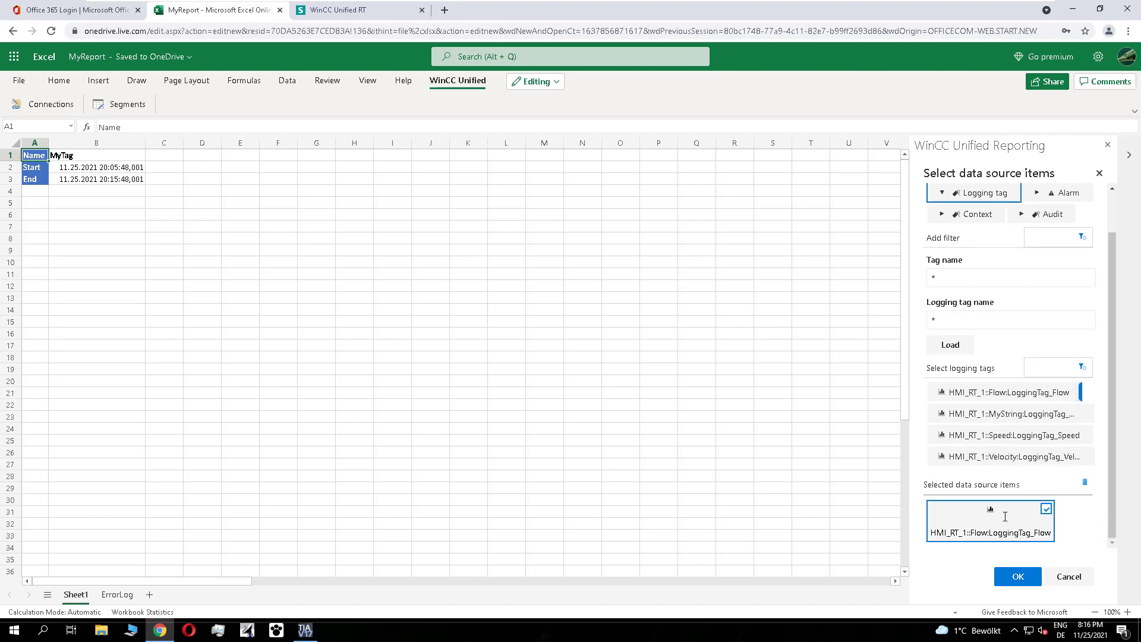
pyautogui.click(1027, 576)
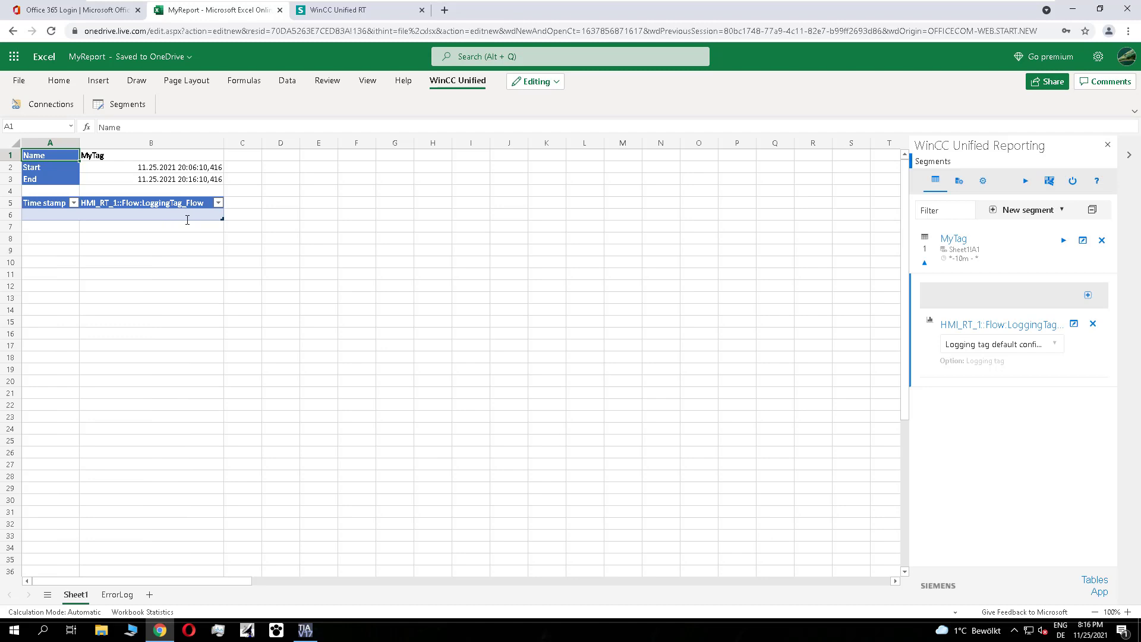
pyautogui.click(366, 10)
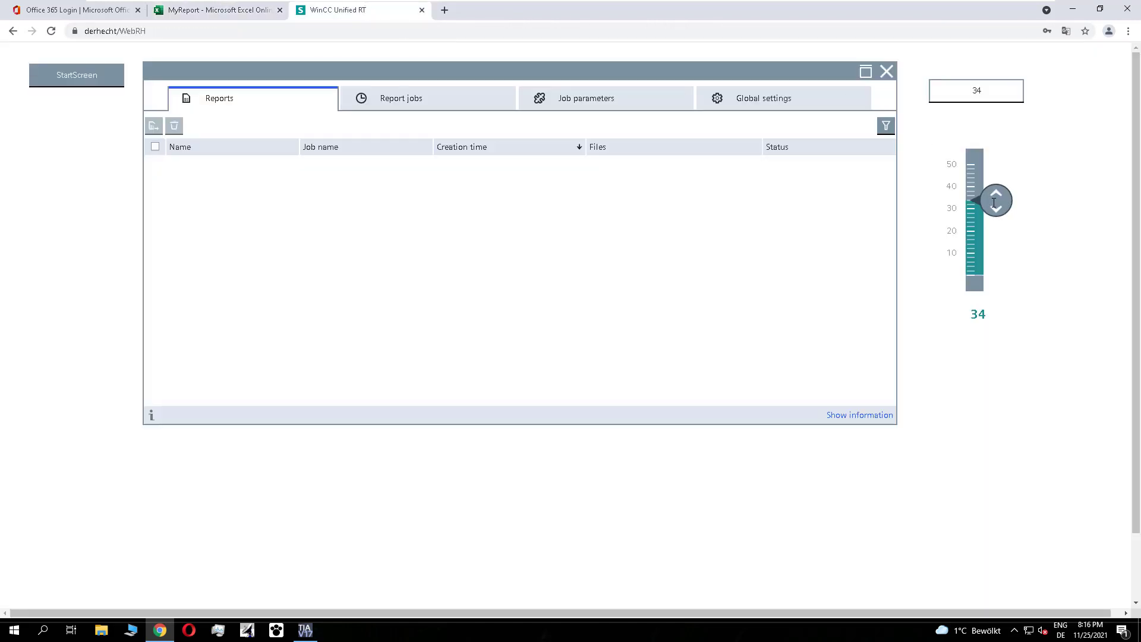
pyautogui.moveTo(994, 203)
pyautogui.mouseDown()
pyautogui.moveTo(995, 242)
pyautogui.moveTo(985, 203)
pyautogui.mouseUp()
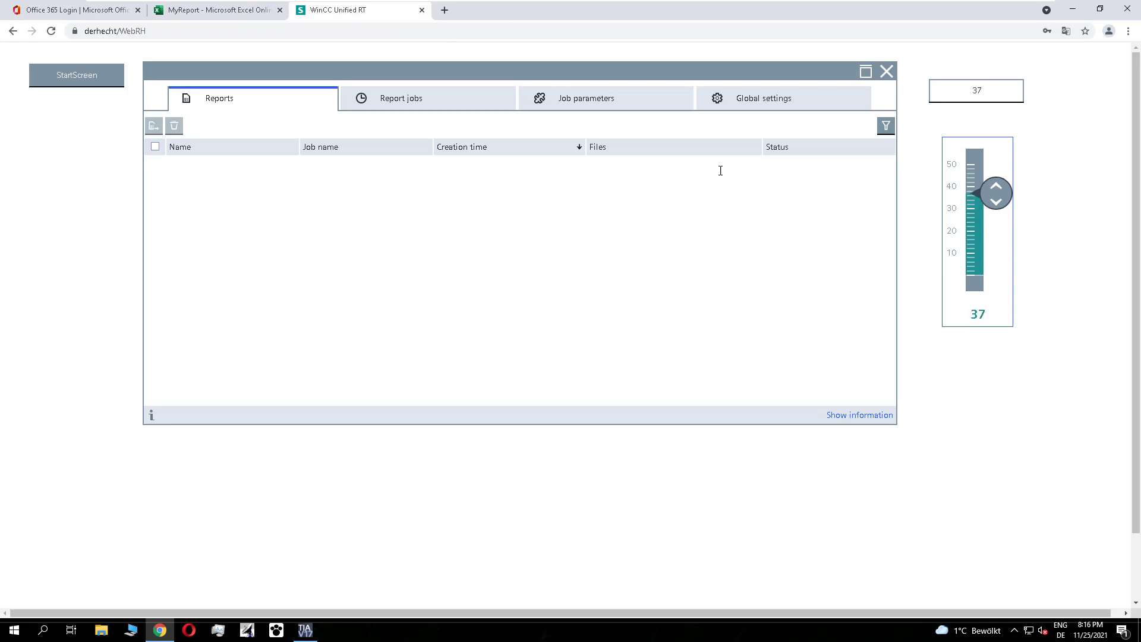
# - Run MyTag in MyReport to fetch Flow values 15 and 37, then request deleting runtime data
pyautogui.click(249, 13)
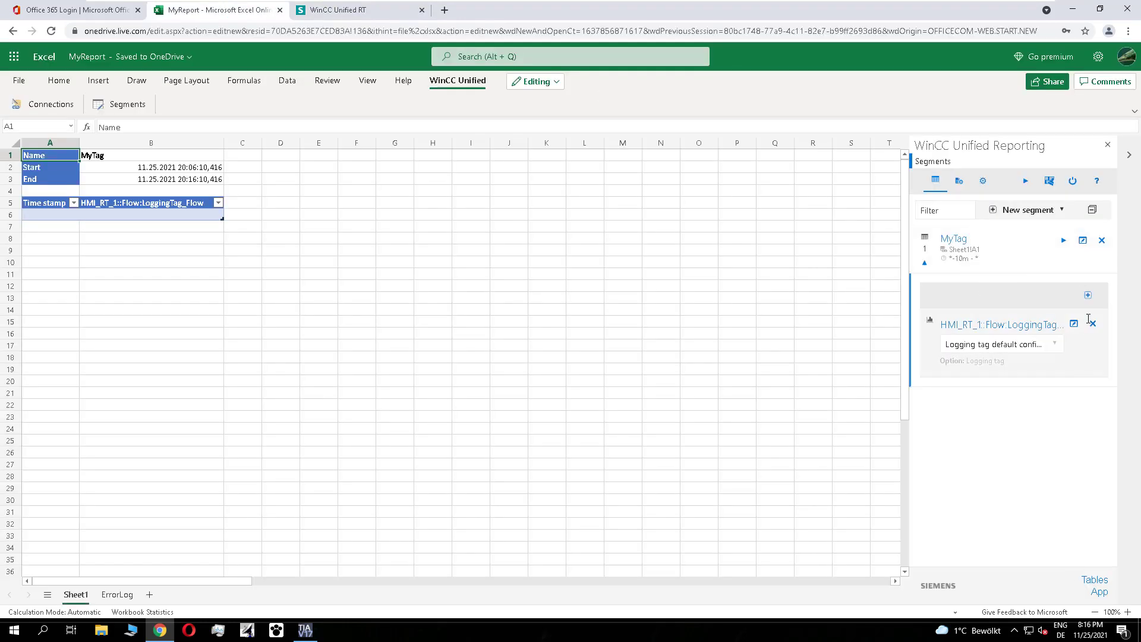
pyautogui.click(1065, 240)
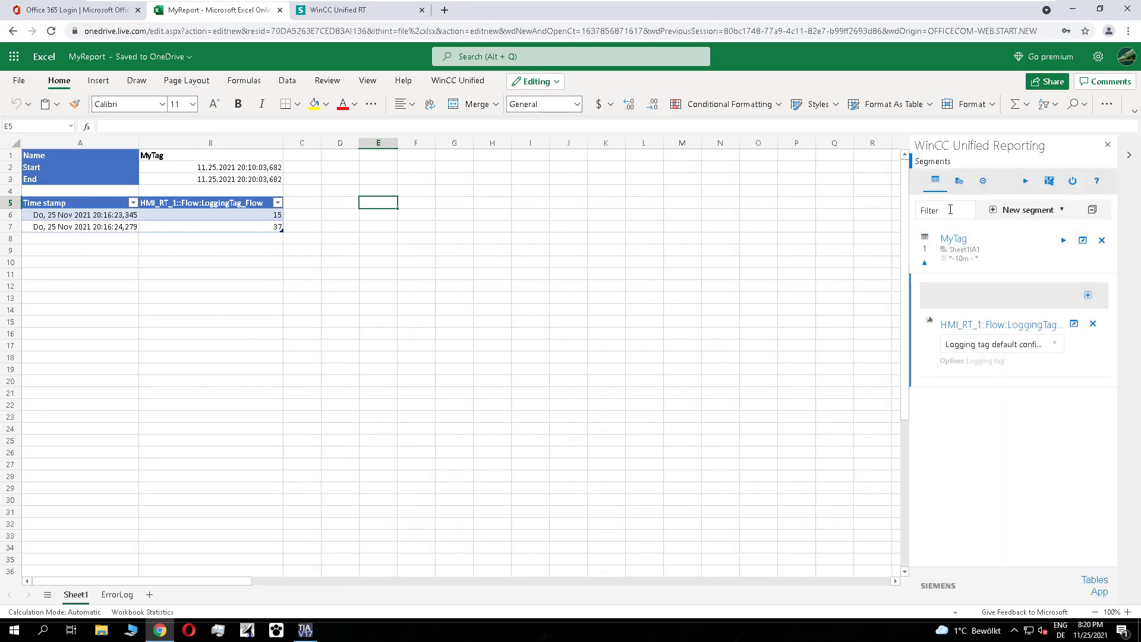
pyautogui.click(1051, 182)
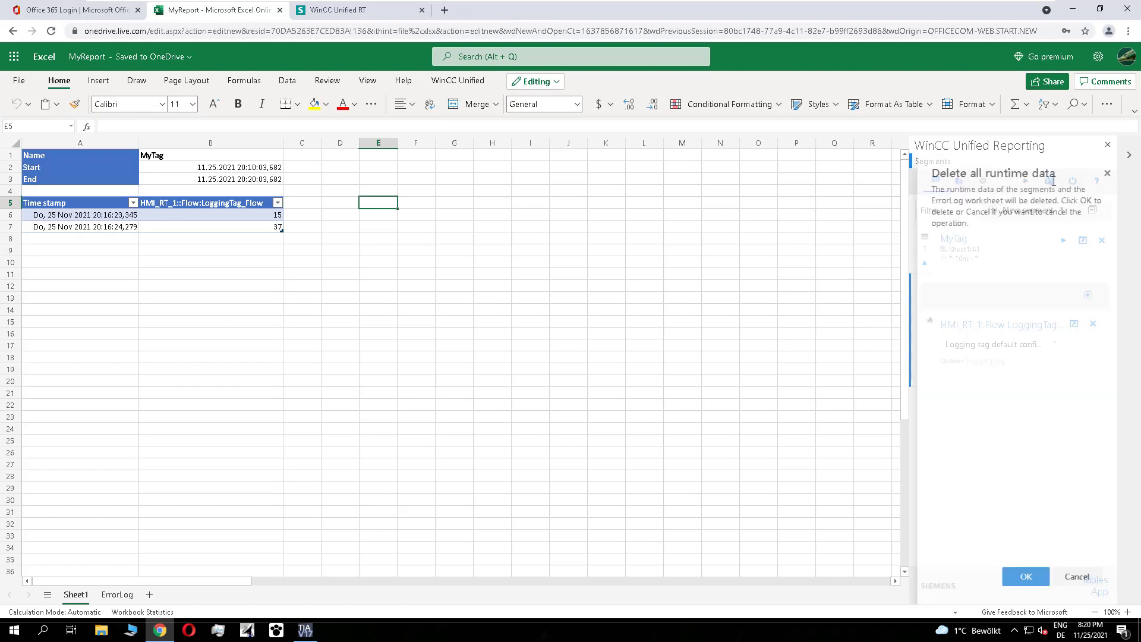
# - Confirm deleting all runtime data and download a copy as MyReport.xlsx
pyautogui.click(1018, 577)
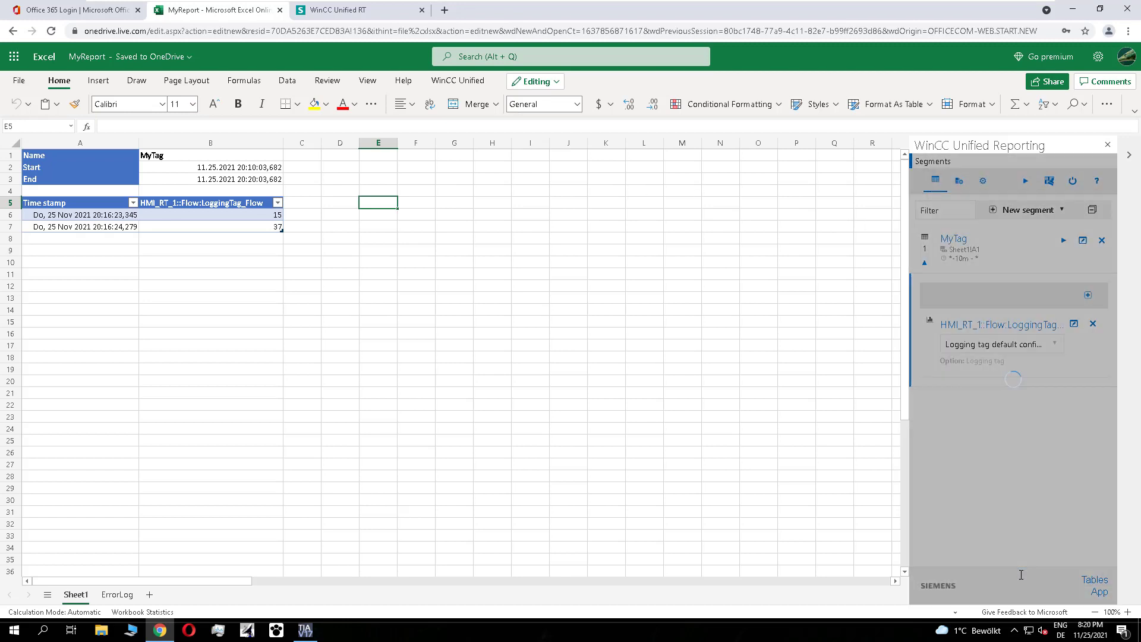
pyautogui.click(9, 85)
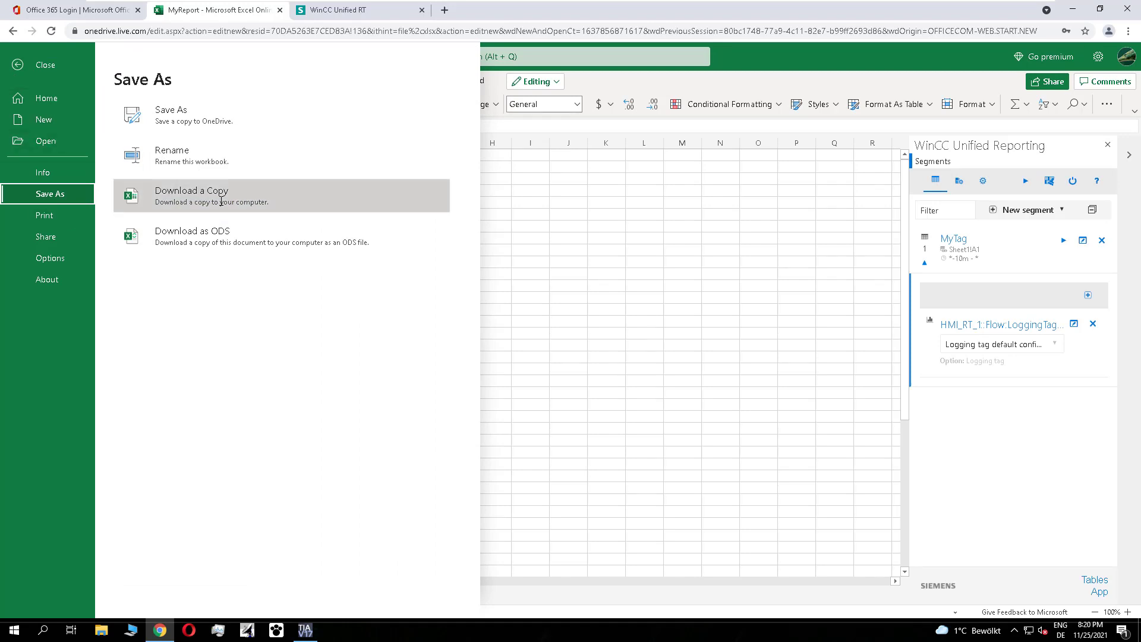
pyautogui.click(221, 202)
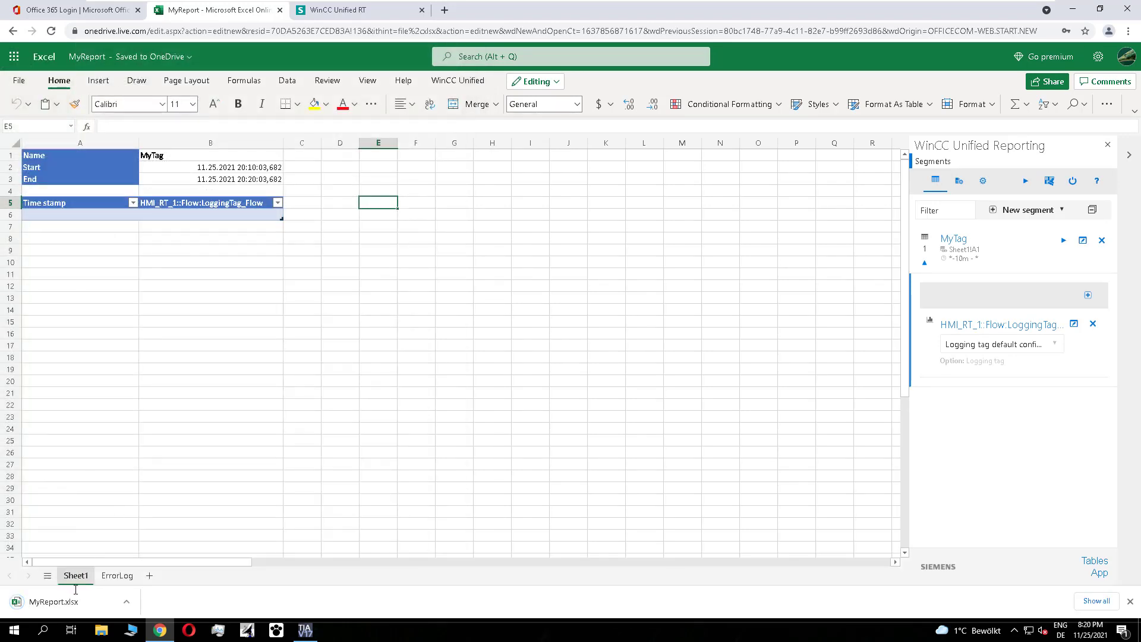
# - Import the downloaded MyReport.xlsx as a report template in WinCC Unified RT
pyautogui.click(339, 8)
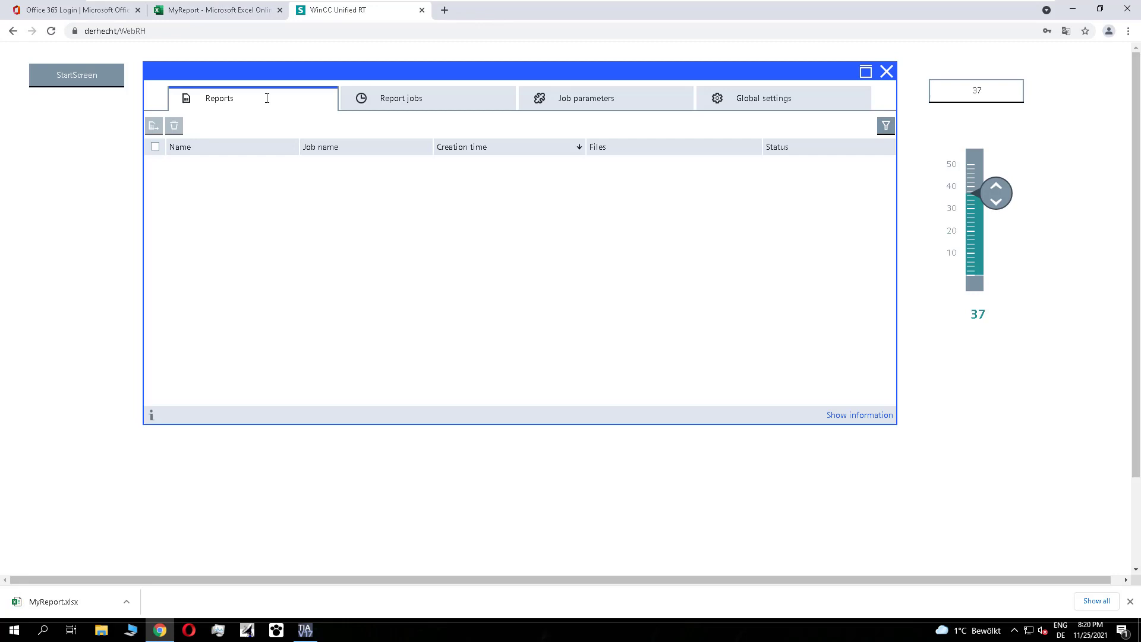
pyautogui.click(598, 98)
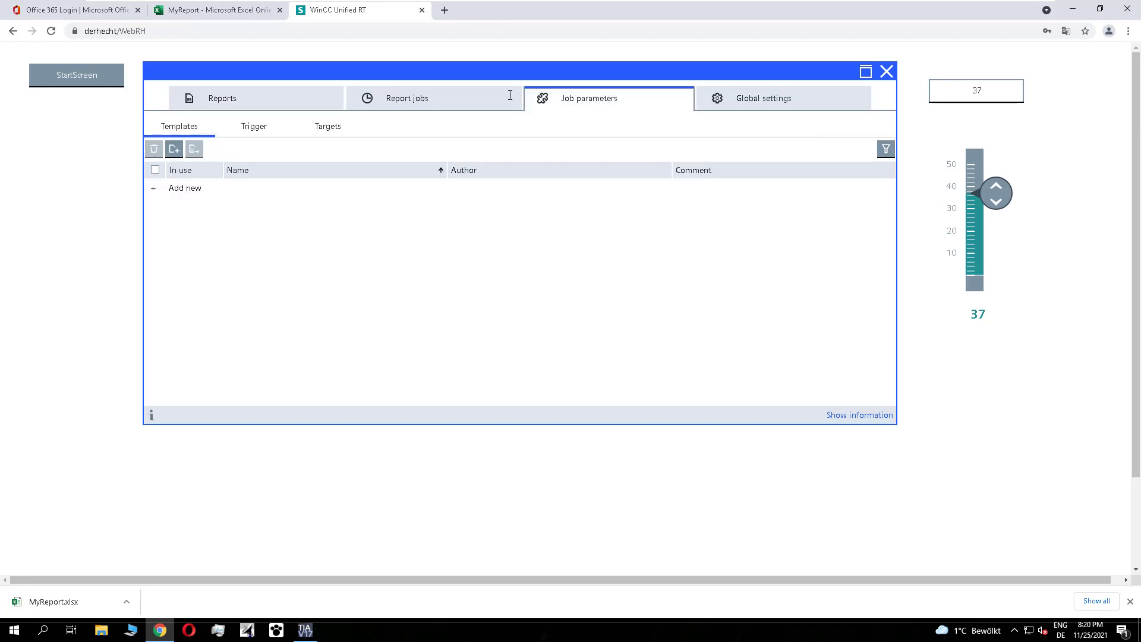
pyautogui.click(175, 149)
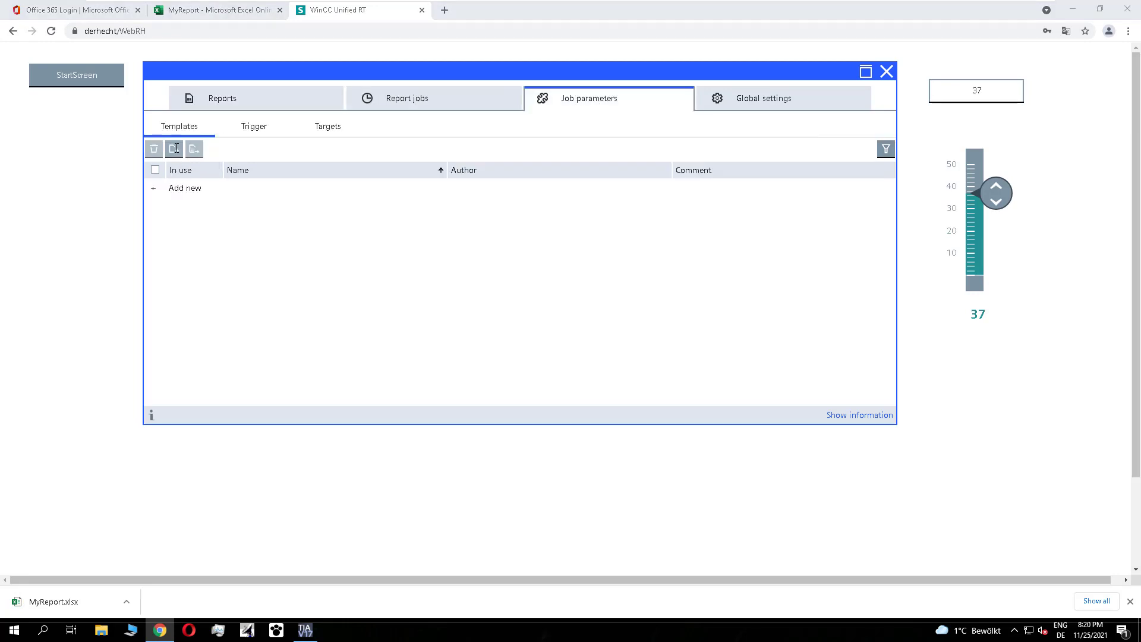
pyautogui.click(139, 104)
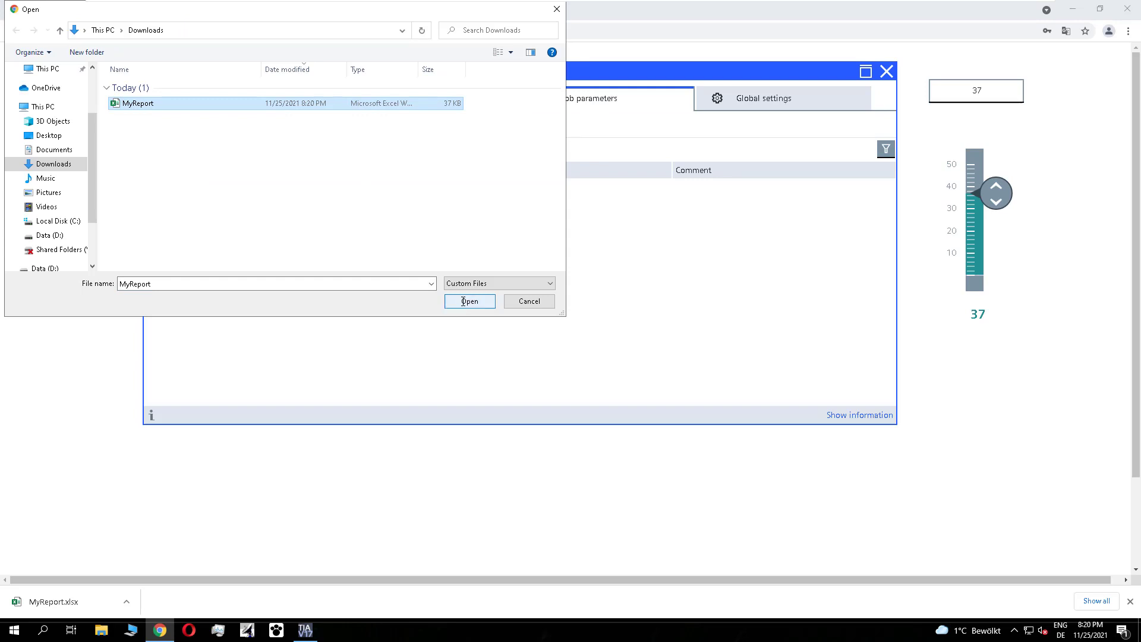
pyautogui.click(469, 301)
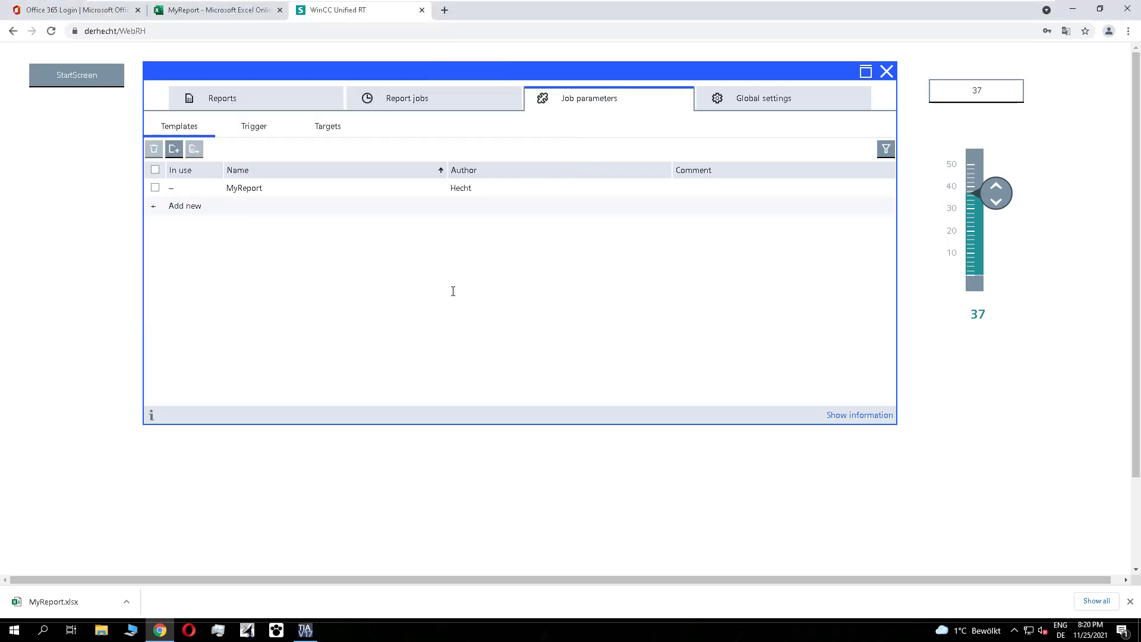
# - Add report job ReportTask_1 using the MyReport template and run it
pyautogui.click(437, 101)
pyautogui.click(173, 125)
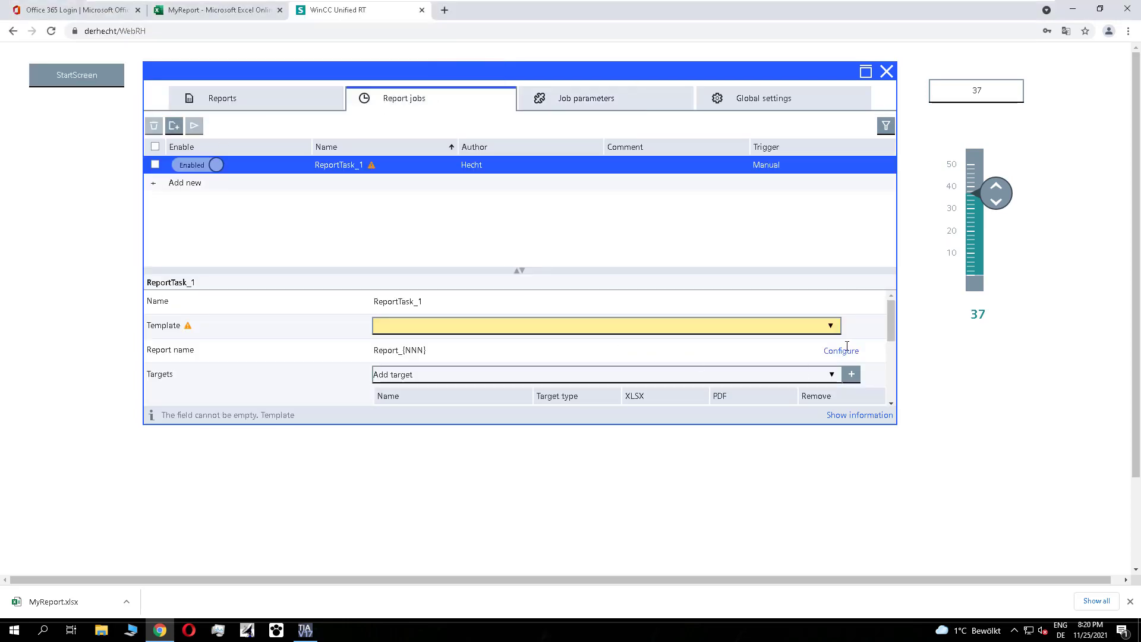
pyautogui.click(831, 326)
pyautogui.click(392, 349)
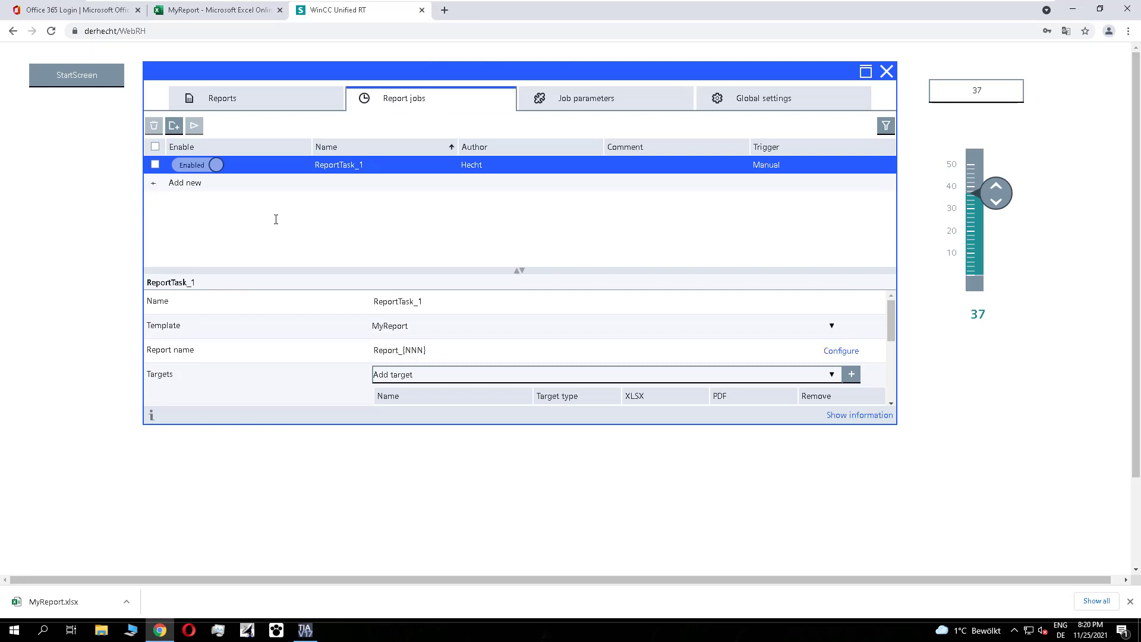
pyautogui.click(155, 164)
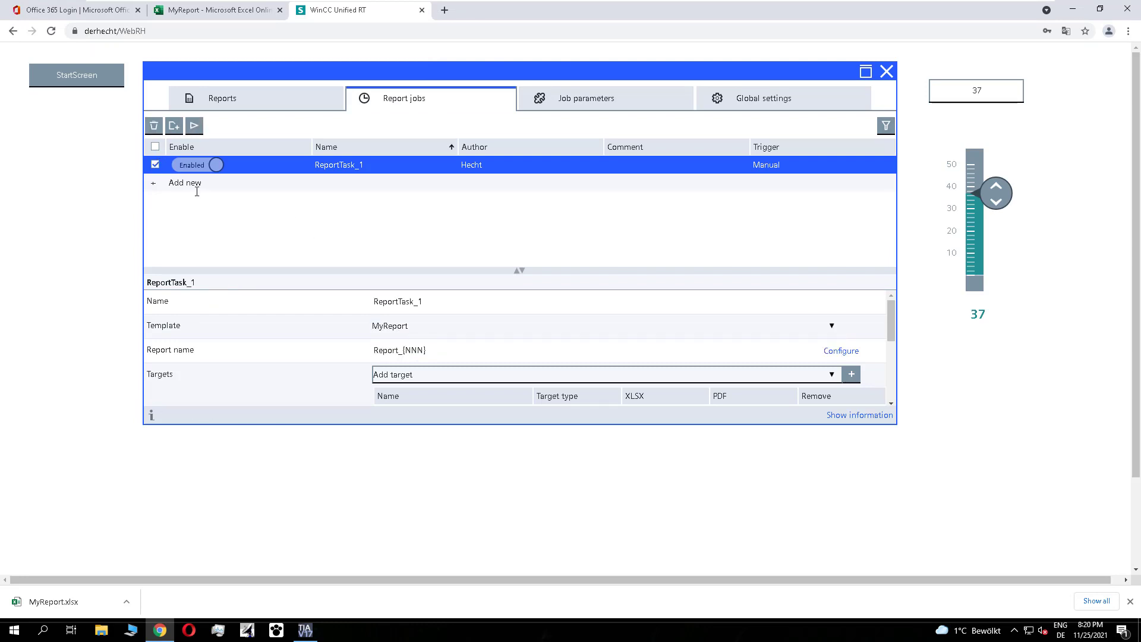
pyautogui.click(195, 125)
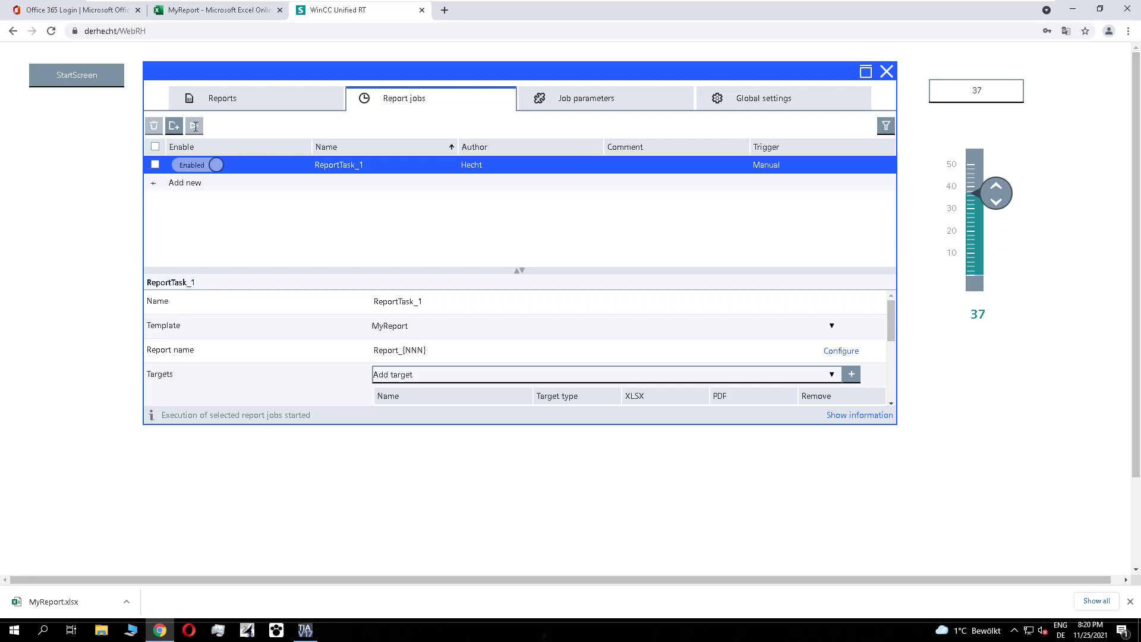
# - Download and open Report_004, close it, then lower the runtime value to 29
pyautogui.click(246, 98)
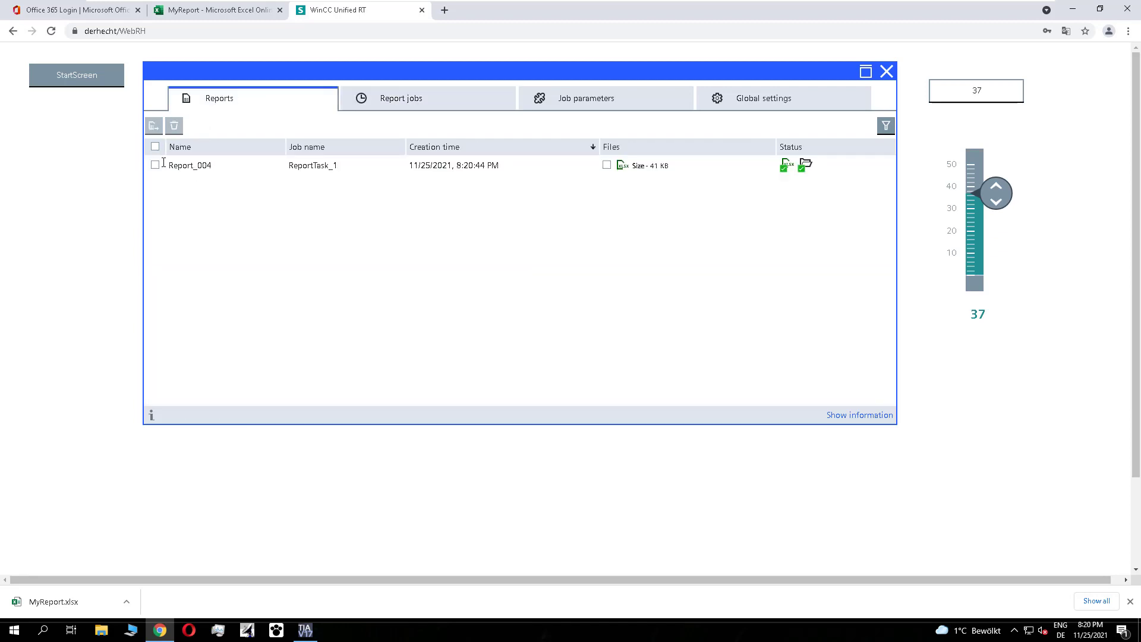
pyautogui.click(155, 164)
pyautogui.click(154, 125)
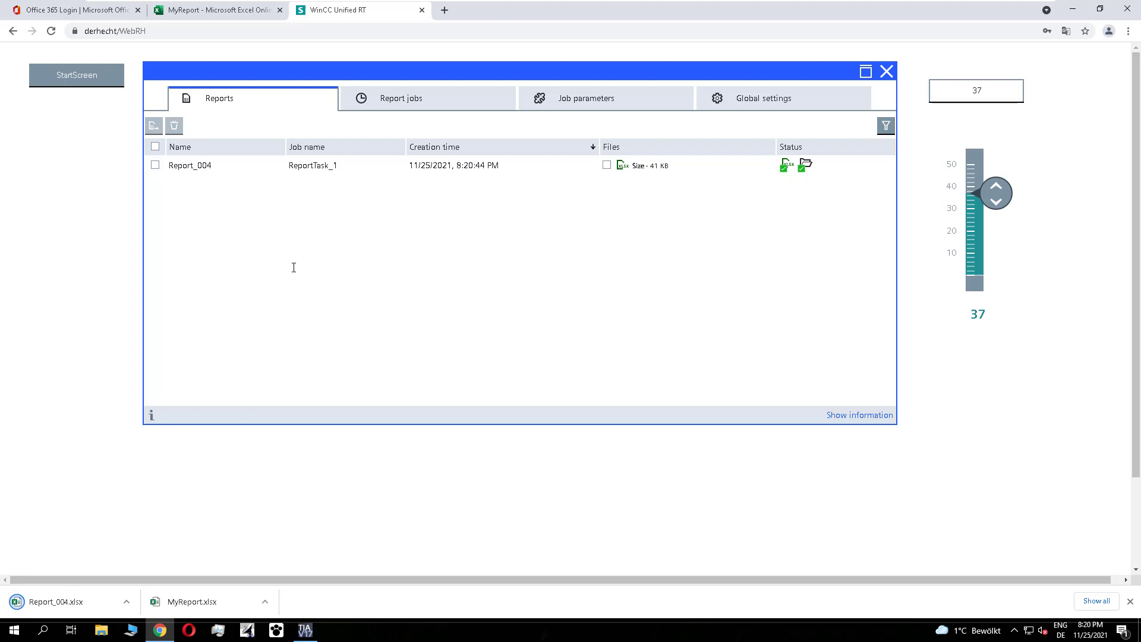
pyautogui.click(64, 599)
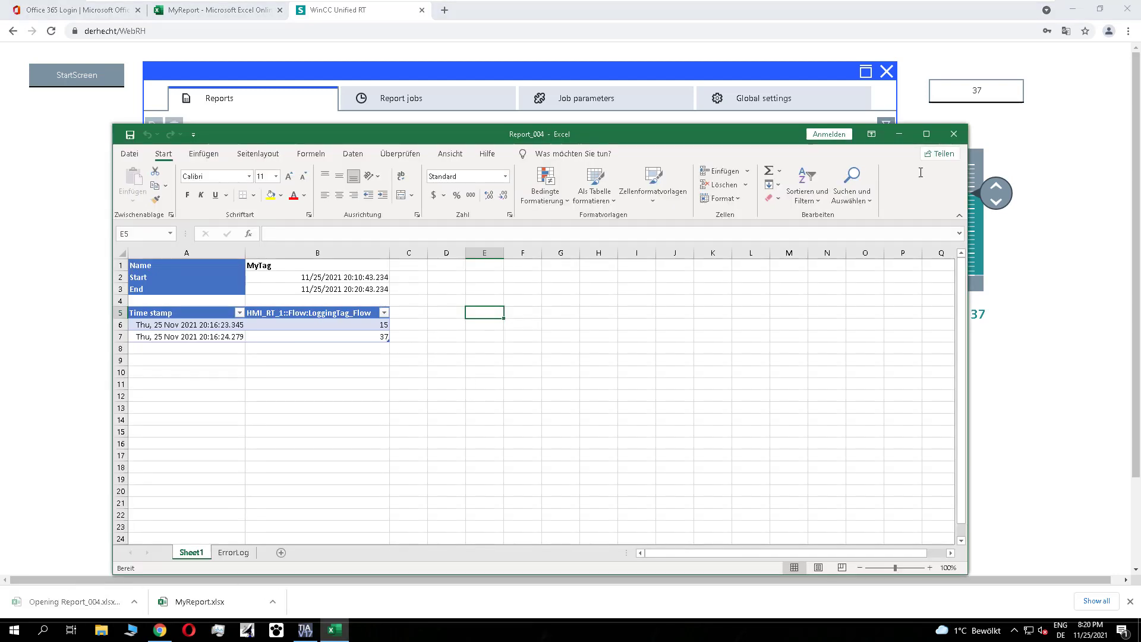
pyautogui.click(954, 134)
pyautogui.moveTo(997, 187); pyautogui.dragTo(746, 215)
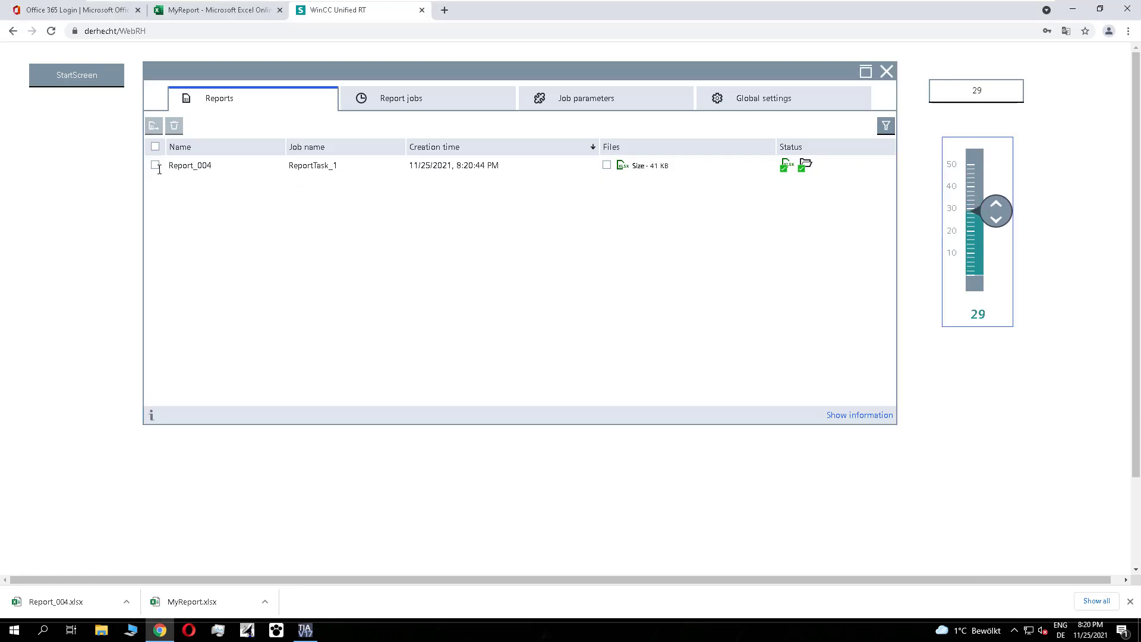
# - Execute the ReportTask_1 report job again from the Report jobs list
pyautogui.click(159, 170)
pyautogui.click(434, 100)
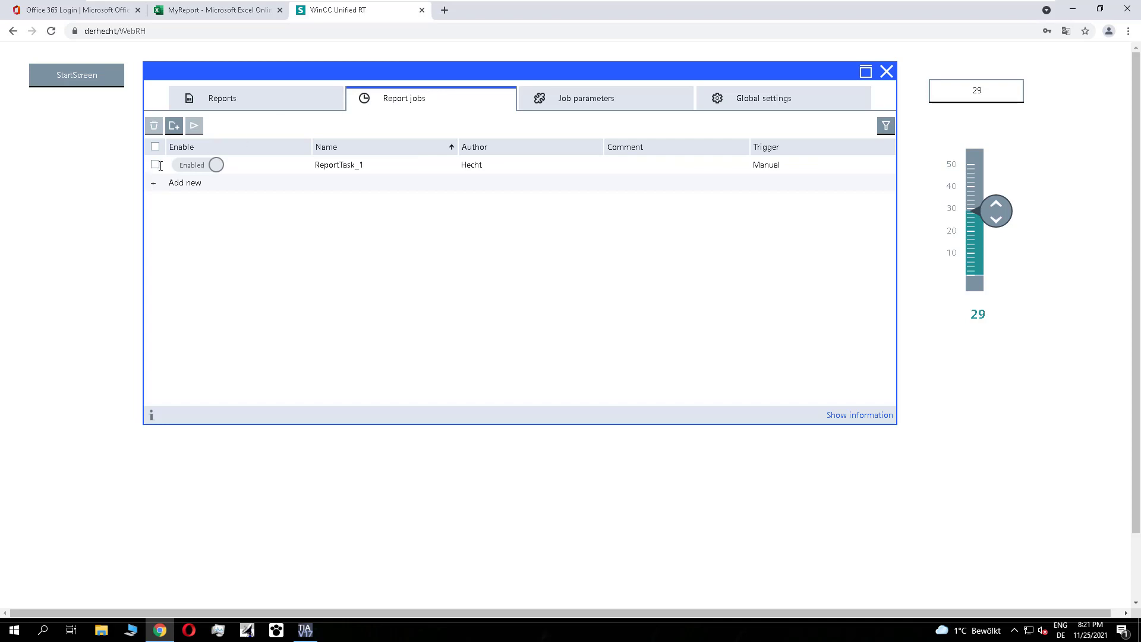
pyautogui.click(156, 164)
pyautogui.click(196, 126)
# - Download the new Report_005 and open it in Excel
pyautogui.click(292, 99)
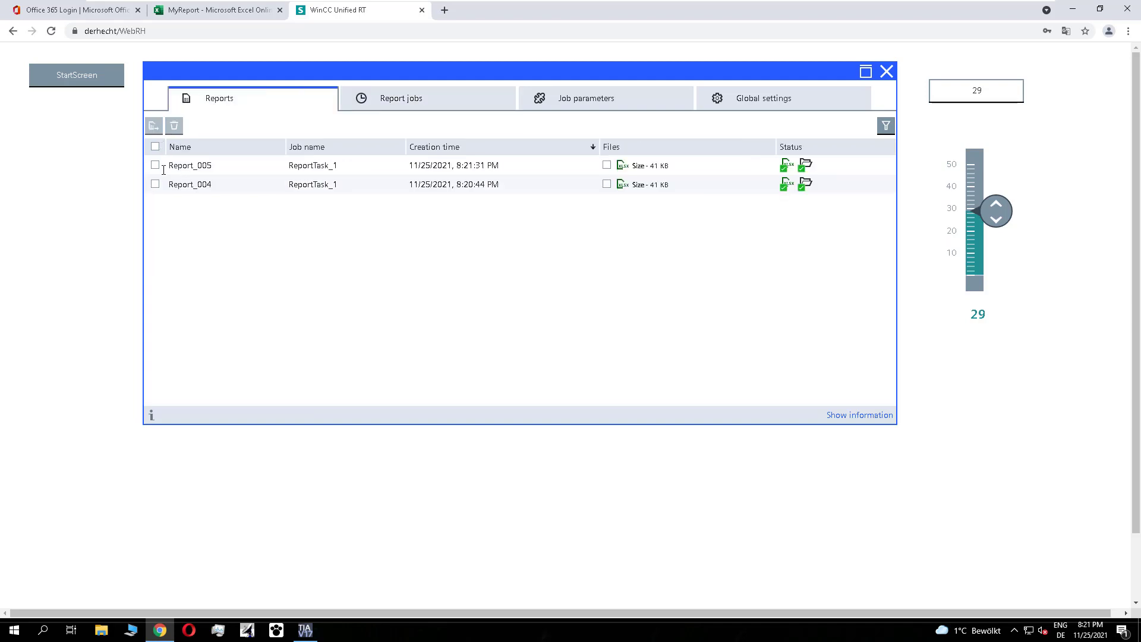
pyautogui.click(155, 165)
pyautogui.click(154, 125)
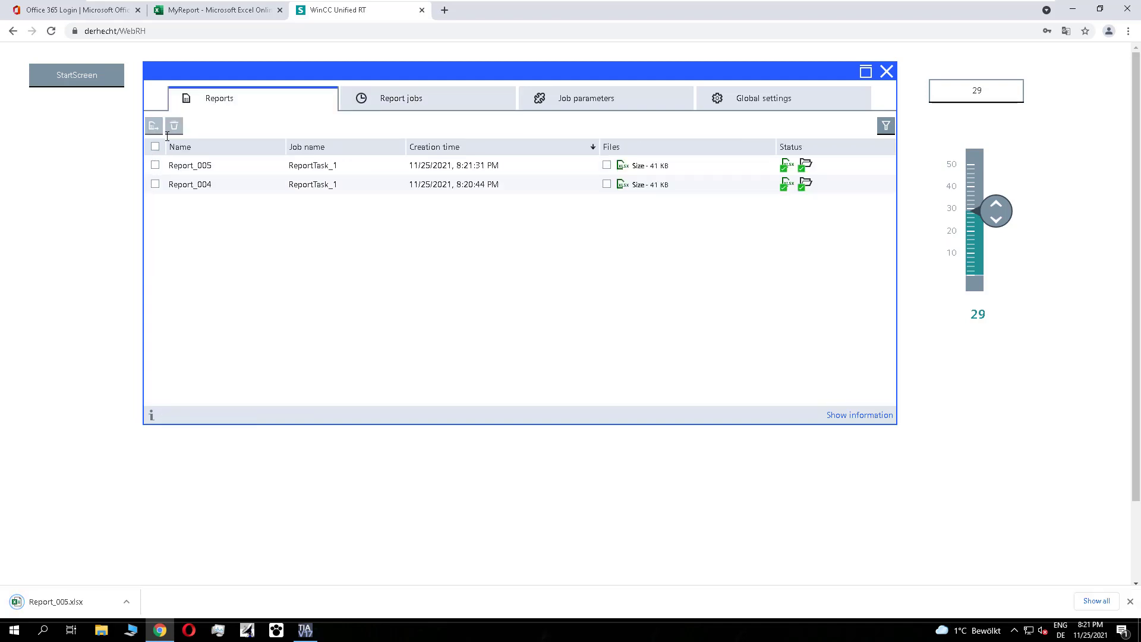
pyautogui.click(70, 602)
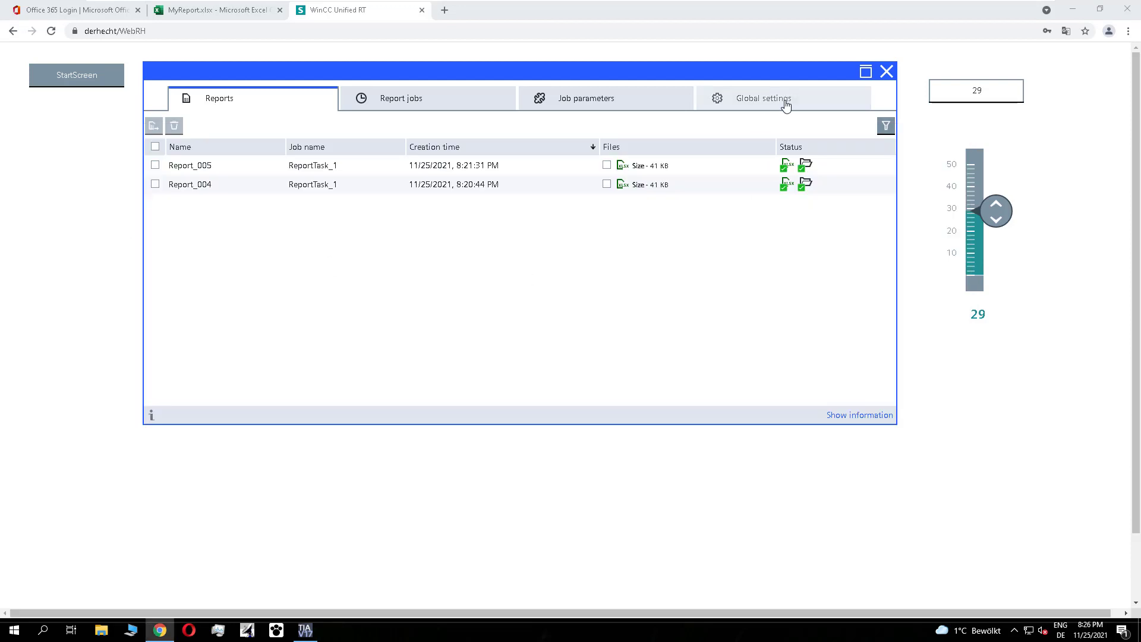
# - Export the runtime's offline configuration as MyPlantconfigration, then go back to the MyReport workbook
pyautogui.click(786, 105)
pyautogui.click(405, 129)
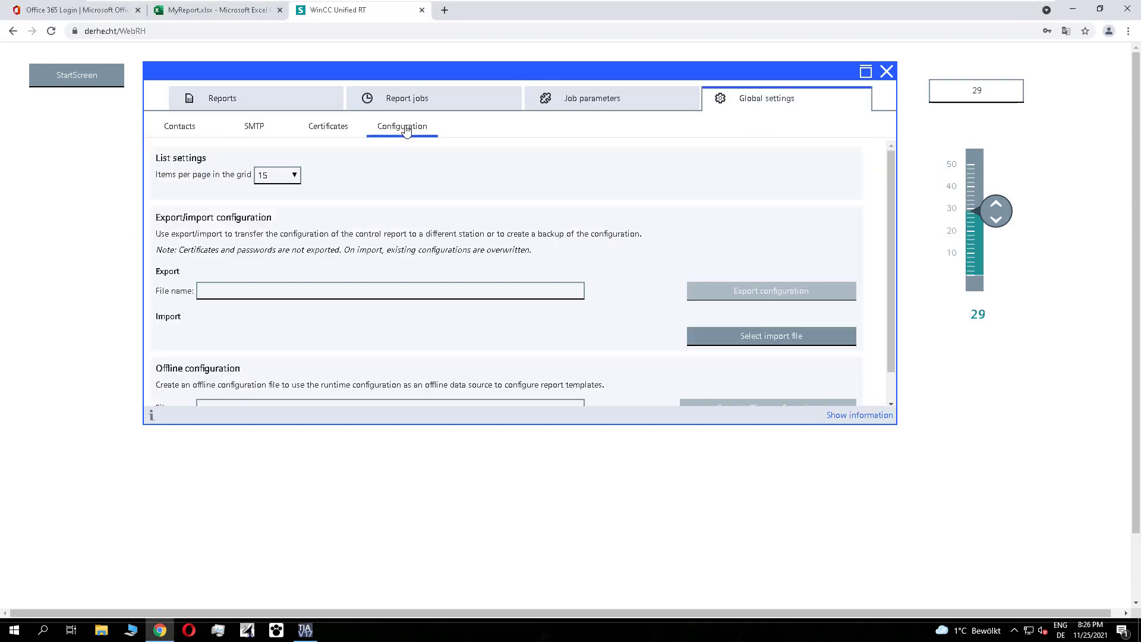
pyautogui.scroll(-1, 895, 309)
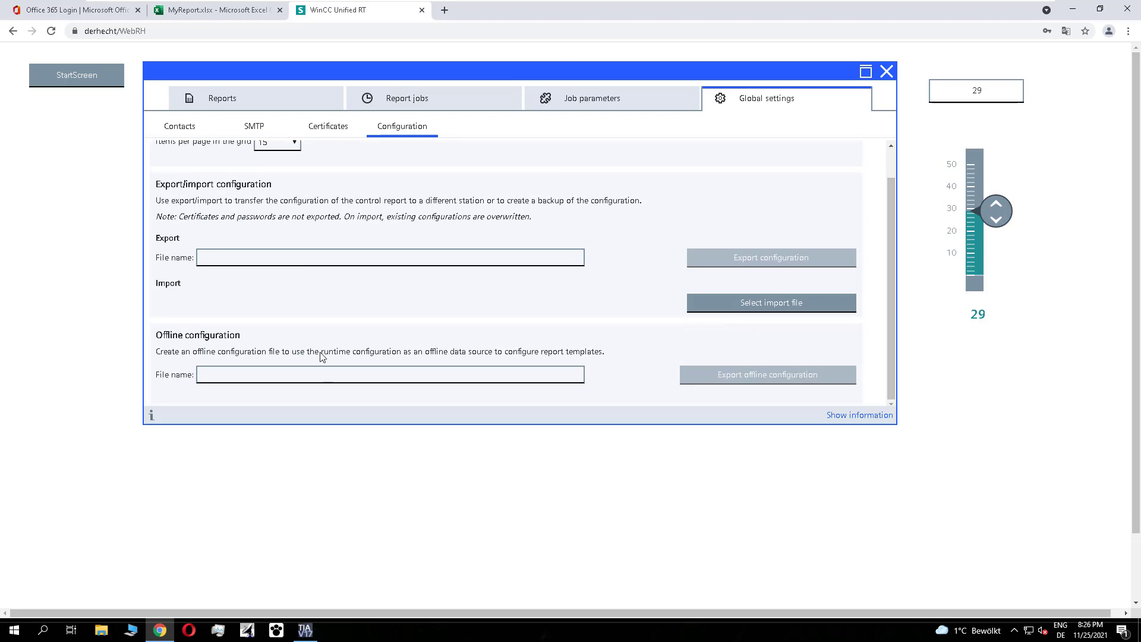
pyautogui.click(319, 373)
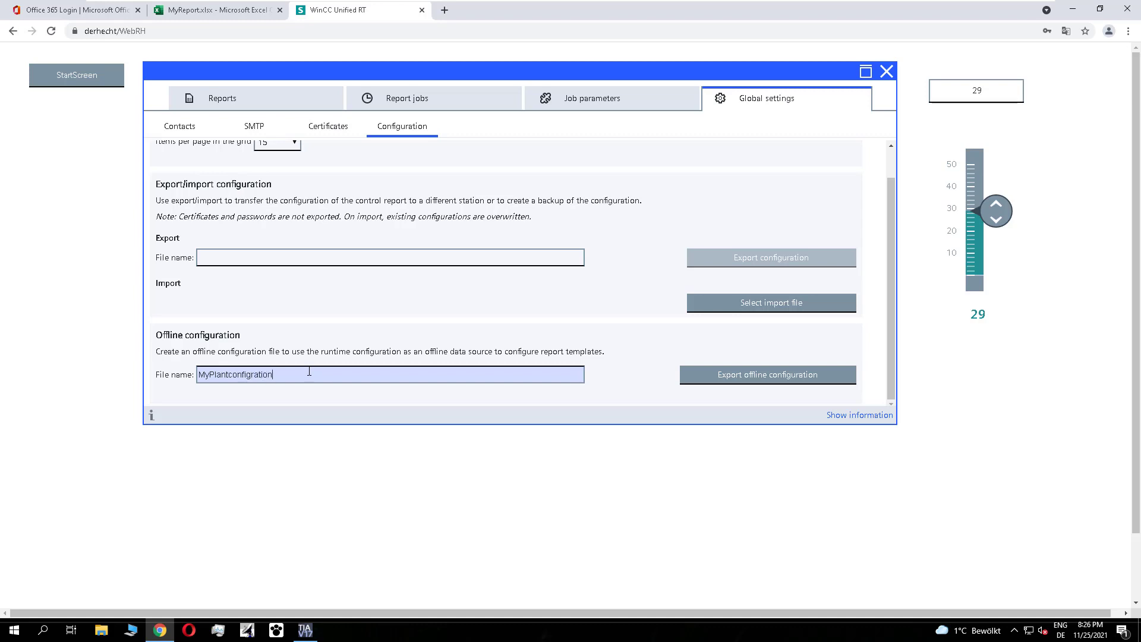
pyautogui.click(737, 382)
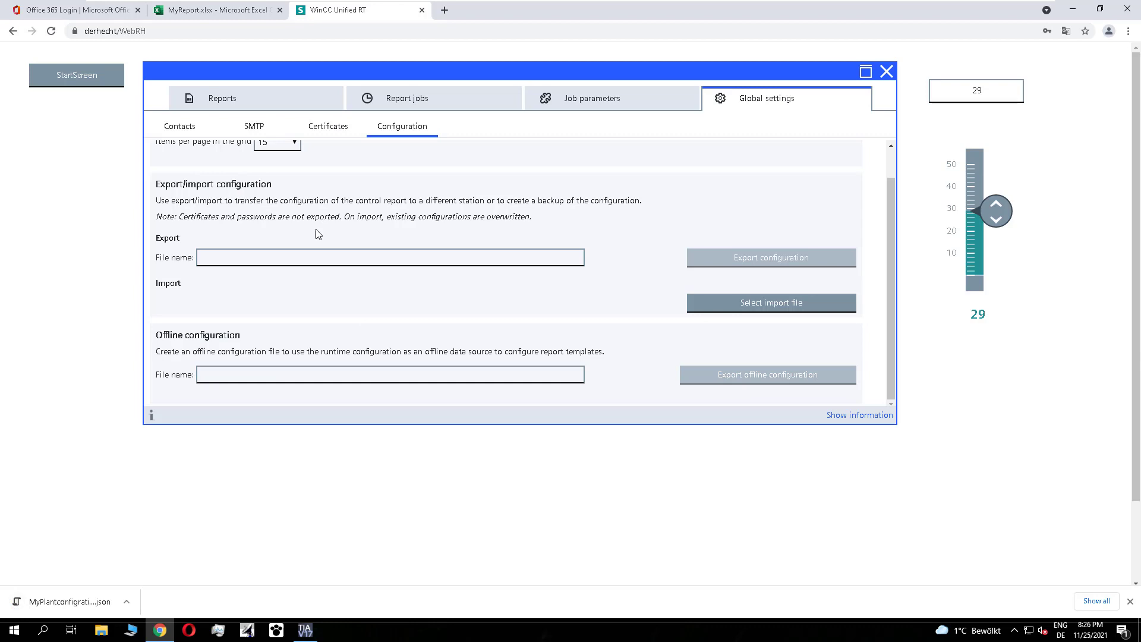
pyautogui.click(208, 10)
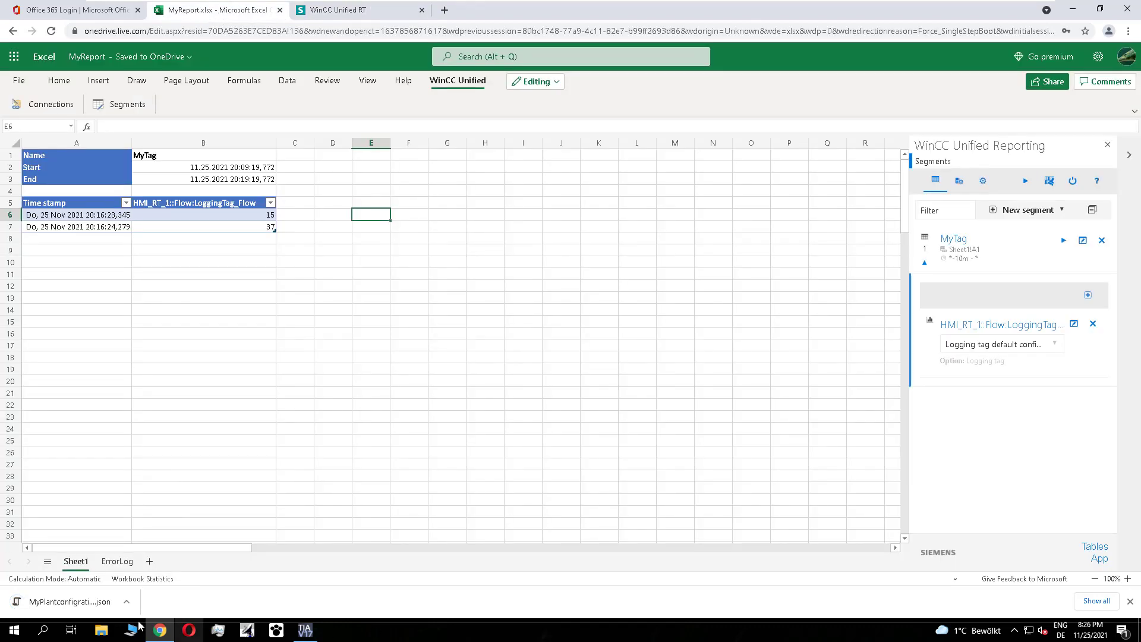
# - Start a new blank workbook named Book and show its WinCC Unified ribbon tab
pyautogui.click(19, 80)
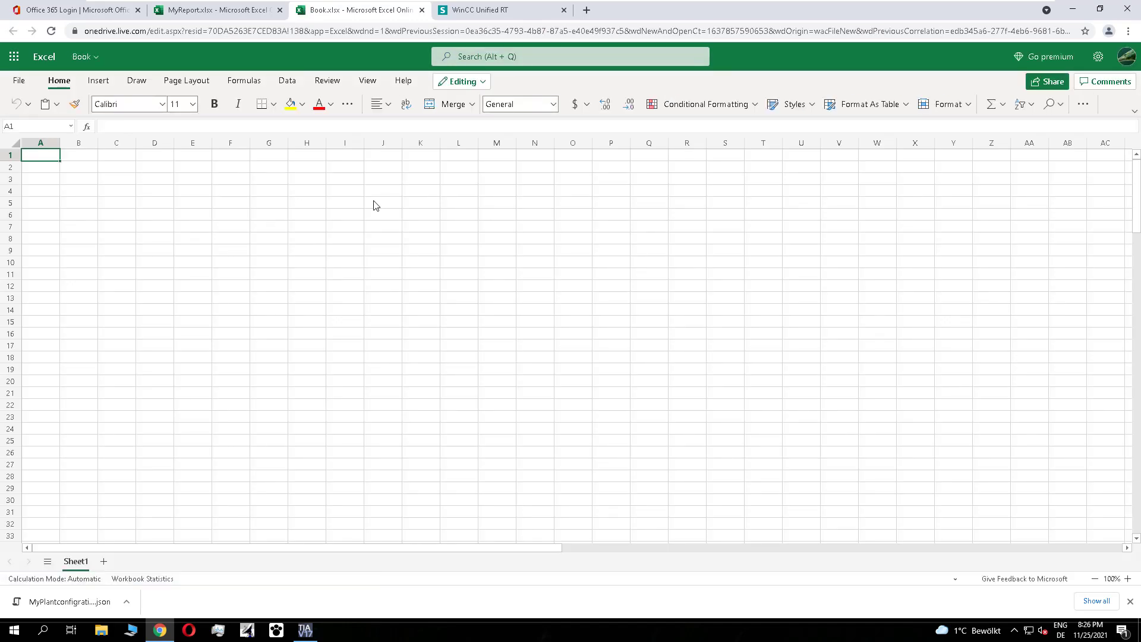
pyautogui.click(463, 80)
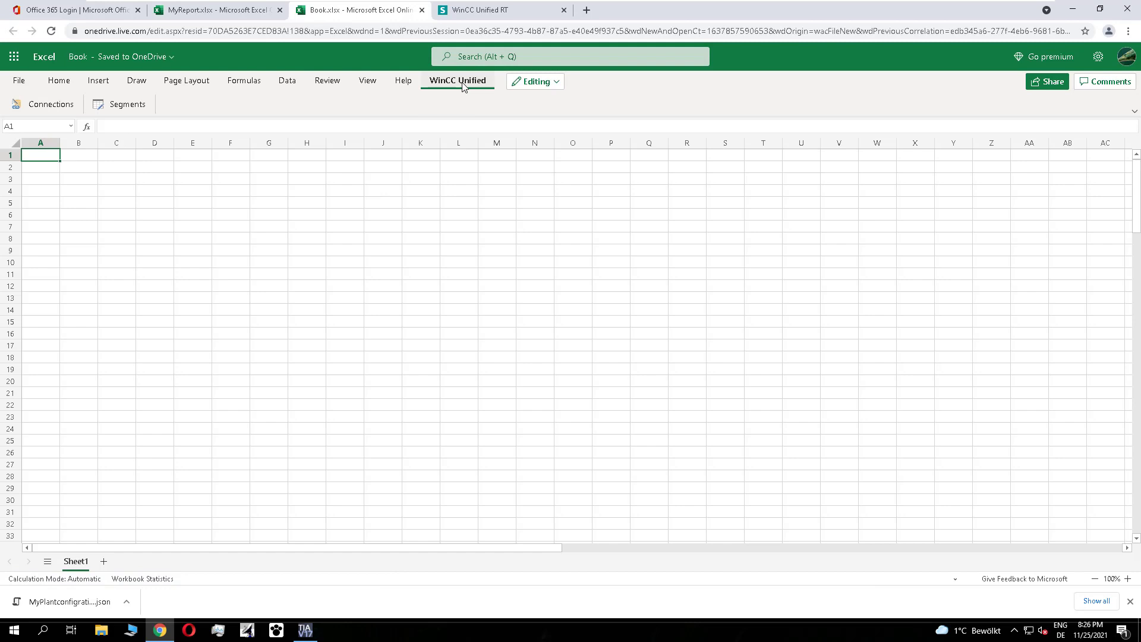
# - Go offline with MyPlantconfigration.json, load localhost's data sources, and select cell B2
pyautogui.click(65, 107)
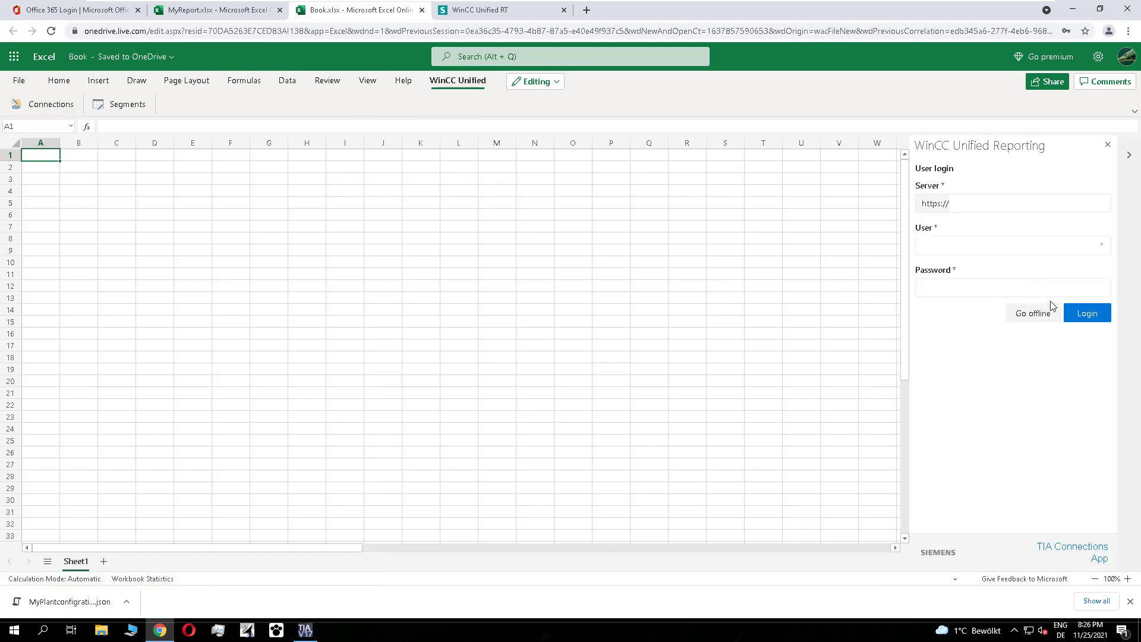
pyautogui.click(1033, 314)
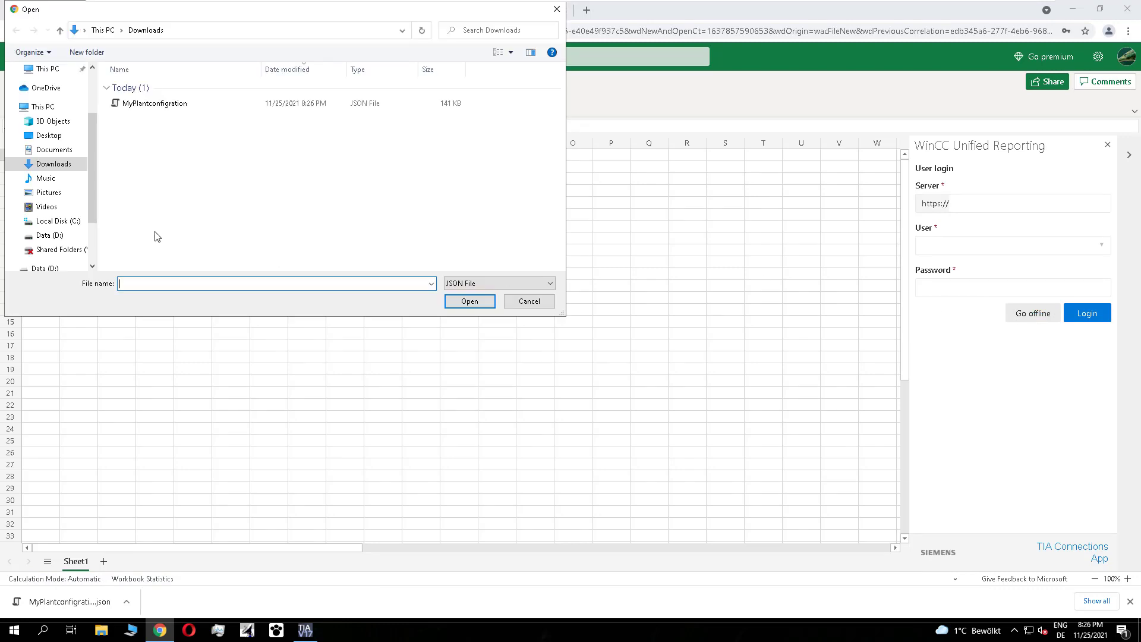
pyautogui.click(156, 106)
pyautogui.click(469, 302)
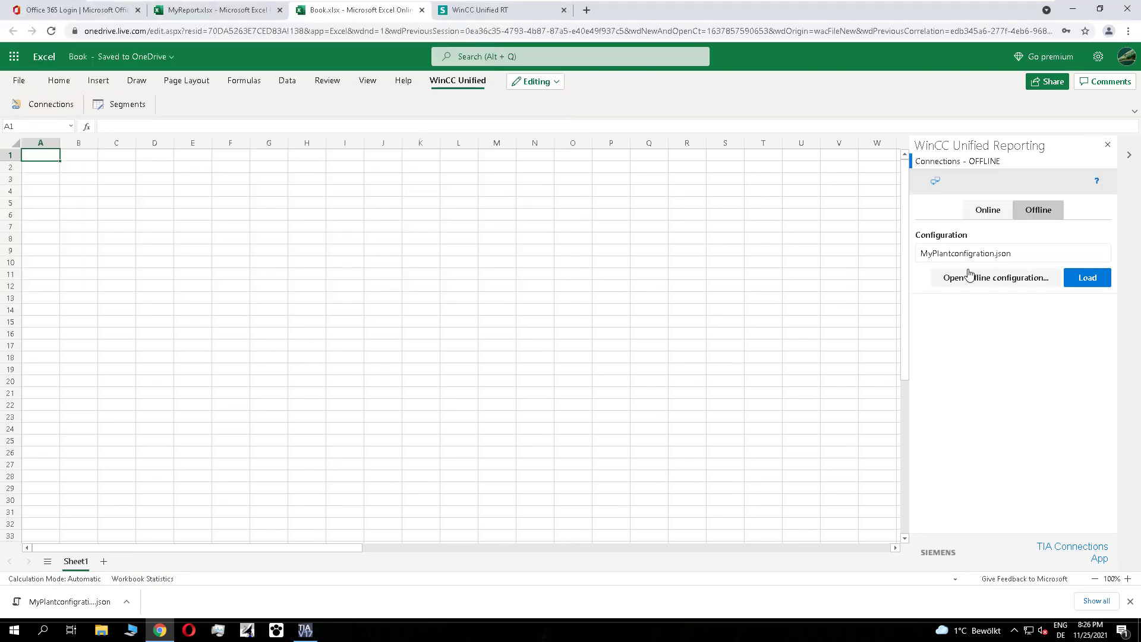
pyautogui.click(1092, 282)
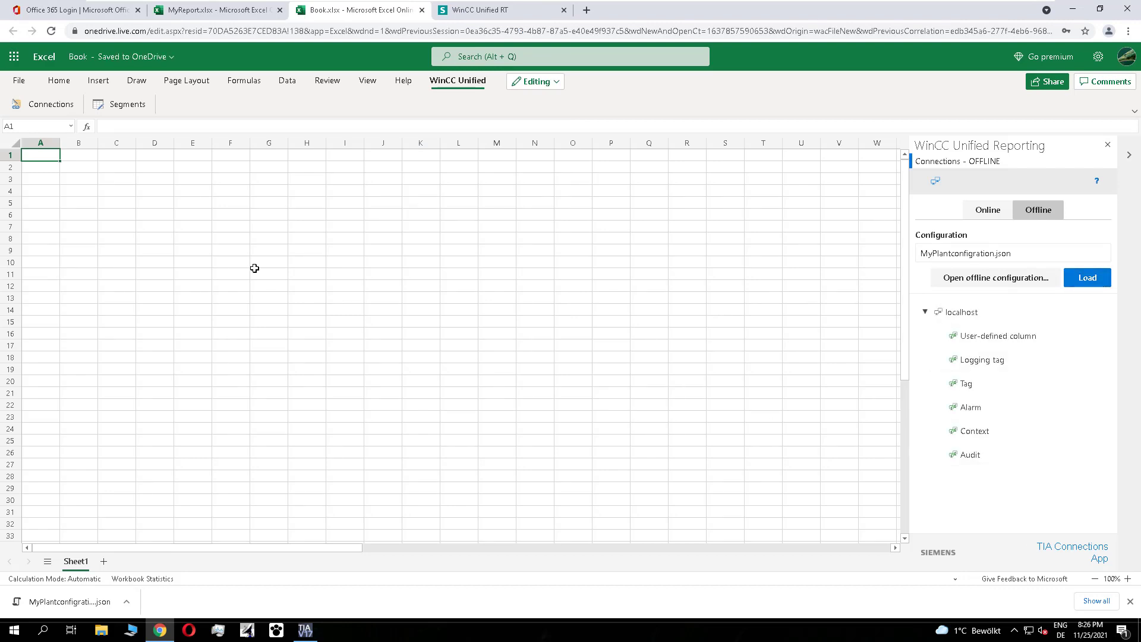
pyautogui.click(70, 168)
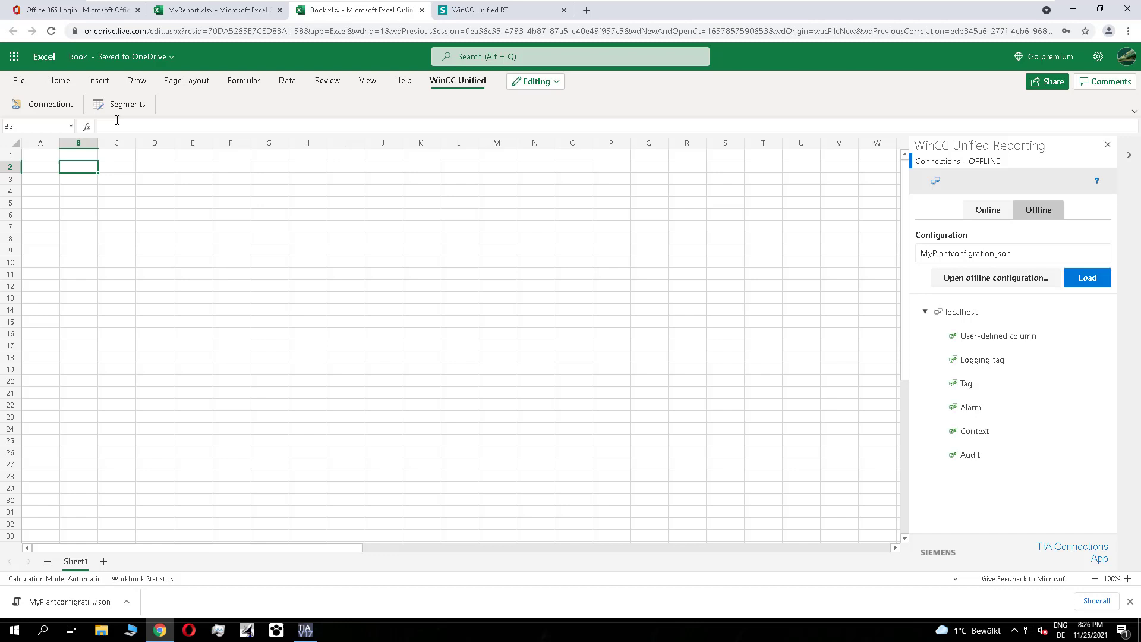
# - Create a time series segment named 'offline' at B2, running from *-10m to *
pyautogui.click(122, 105)
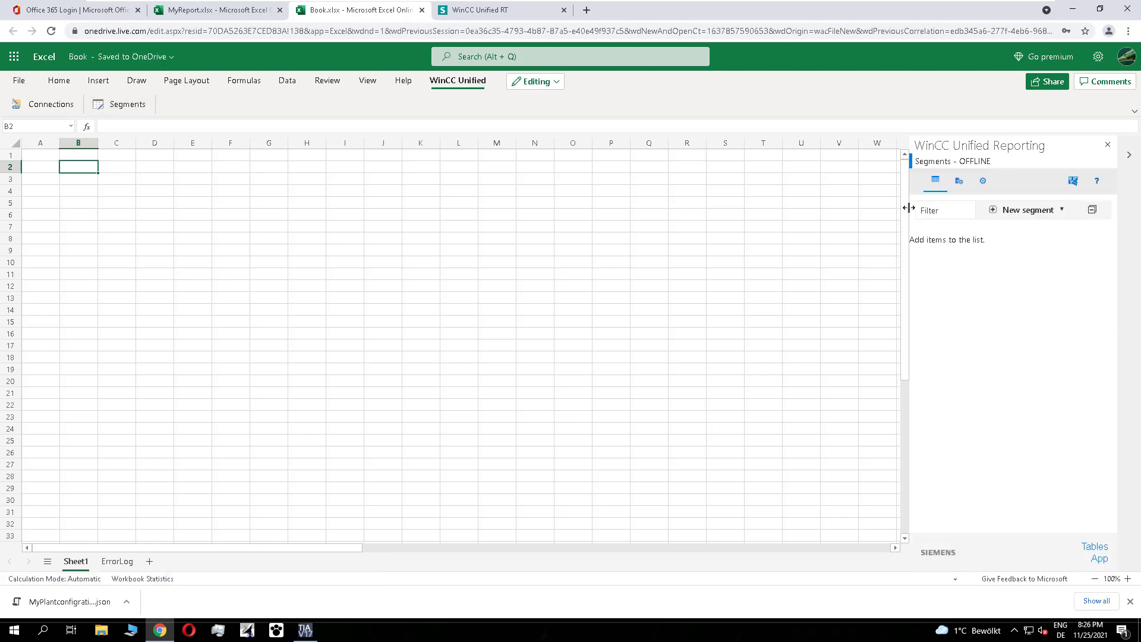
pyautogui.click(1062, 210)
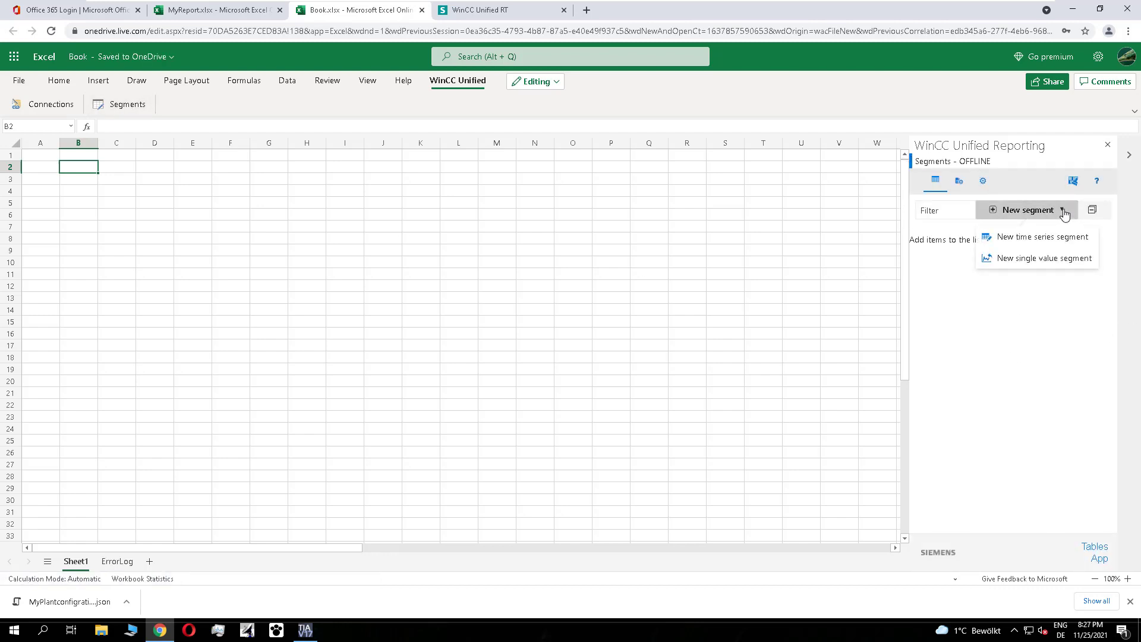
pyautogui.click(1059, 241)
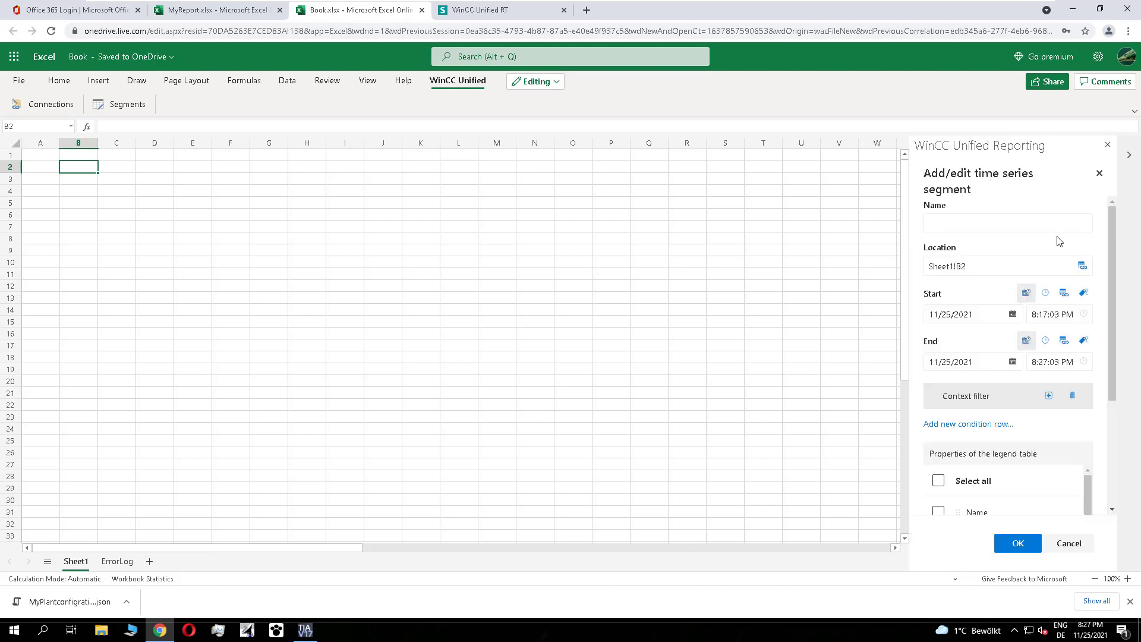
pyautogui.click(1046, 294)
pyautogui.click(1046, 364)
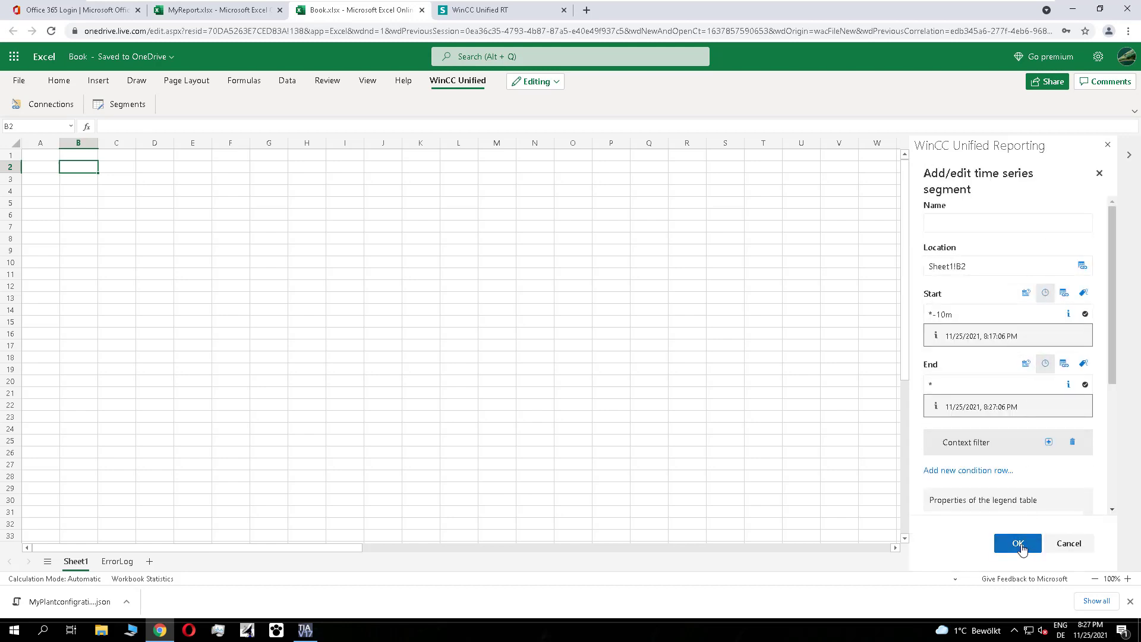
pyautogui.click(1018, 543)
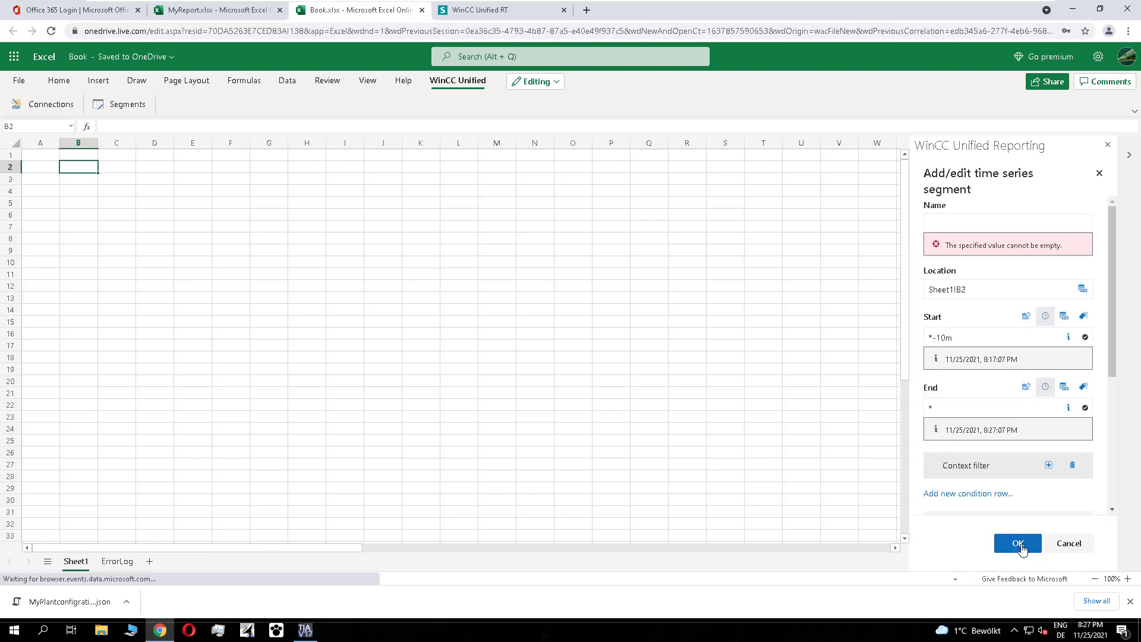
pyautogui.click(966, 220)
pyautogui.write('offline')
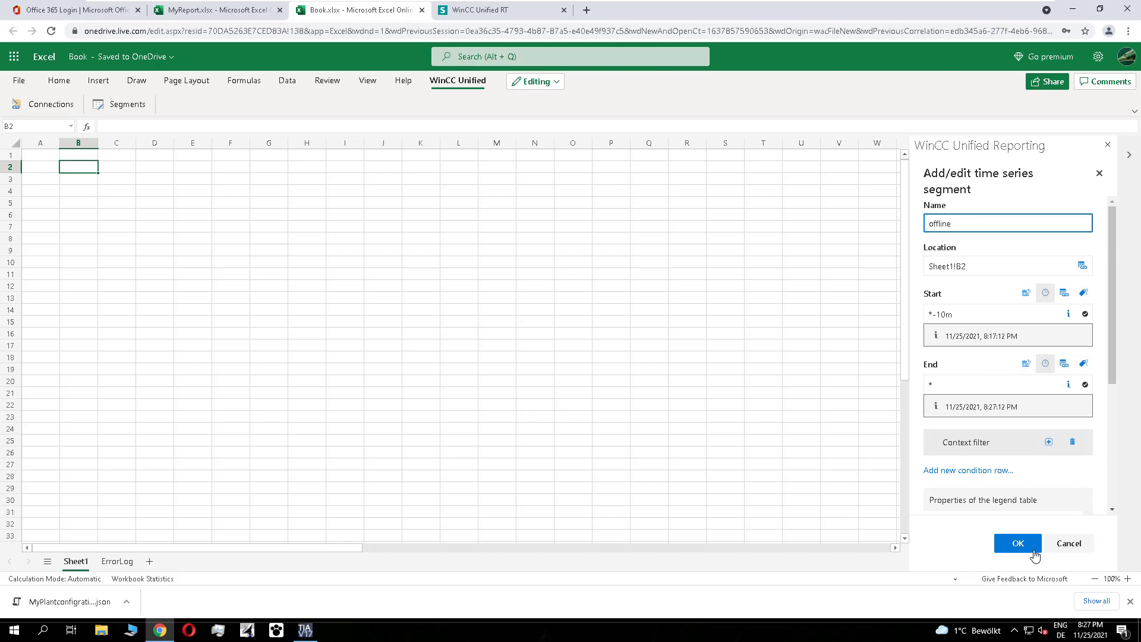
pyautogui.click(1016, 542)
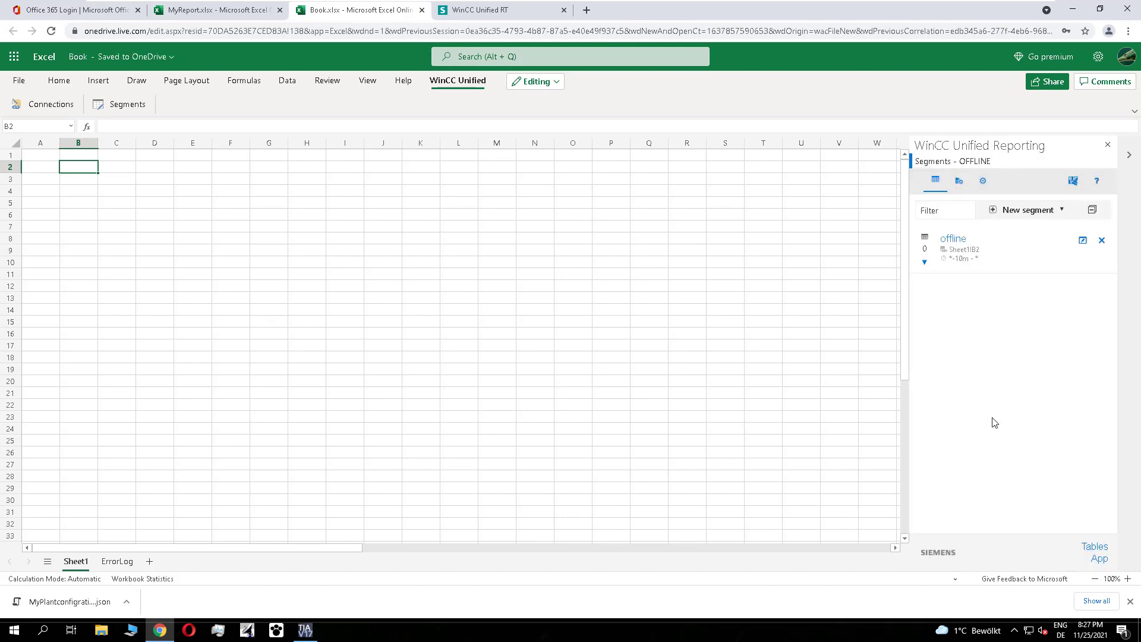
# - Add logging tag MyString to the offline segment, placing a Time stamp column table at B2
pyautogui.click(925, 262)
pyautogui.click(1090, 297)
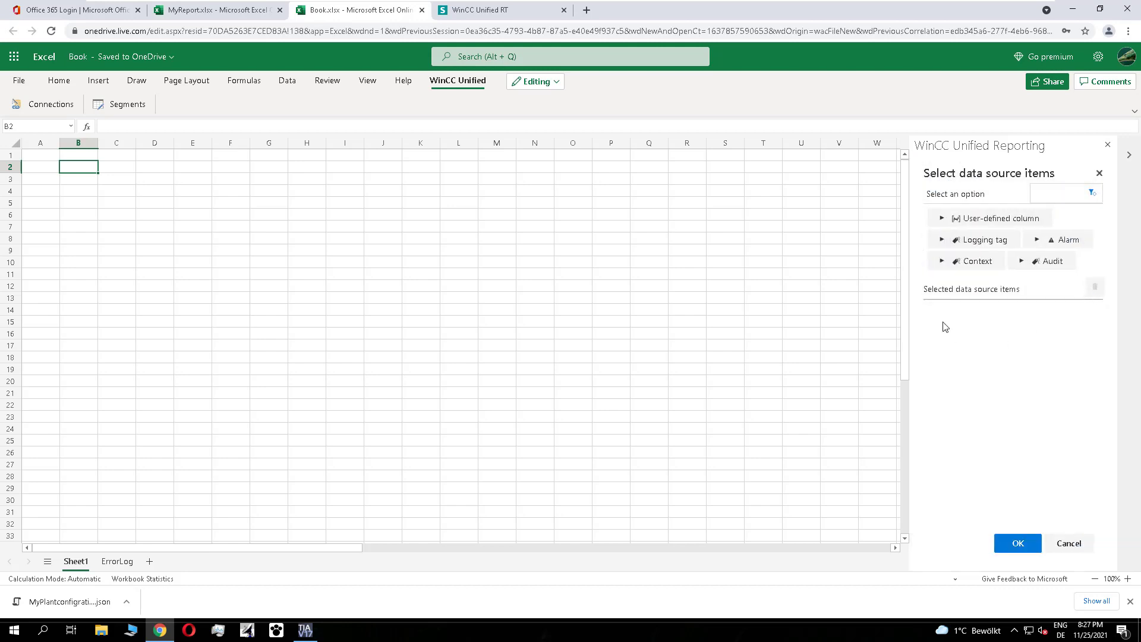
pyautogui.click(946, 240)
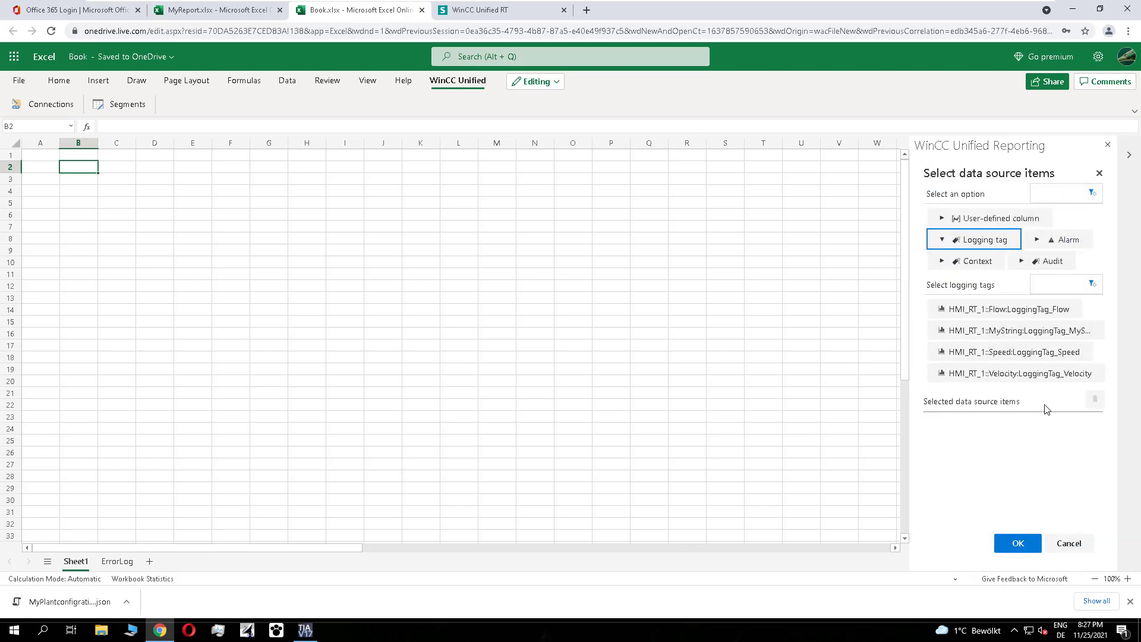
pyautogui.click(1053, 338)
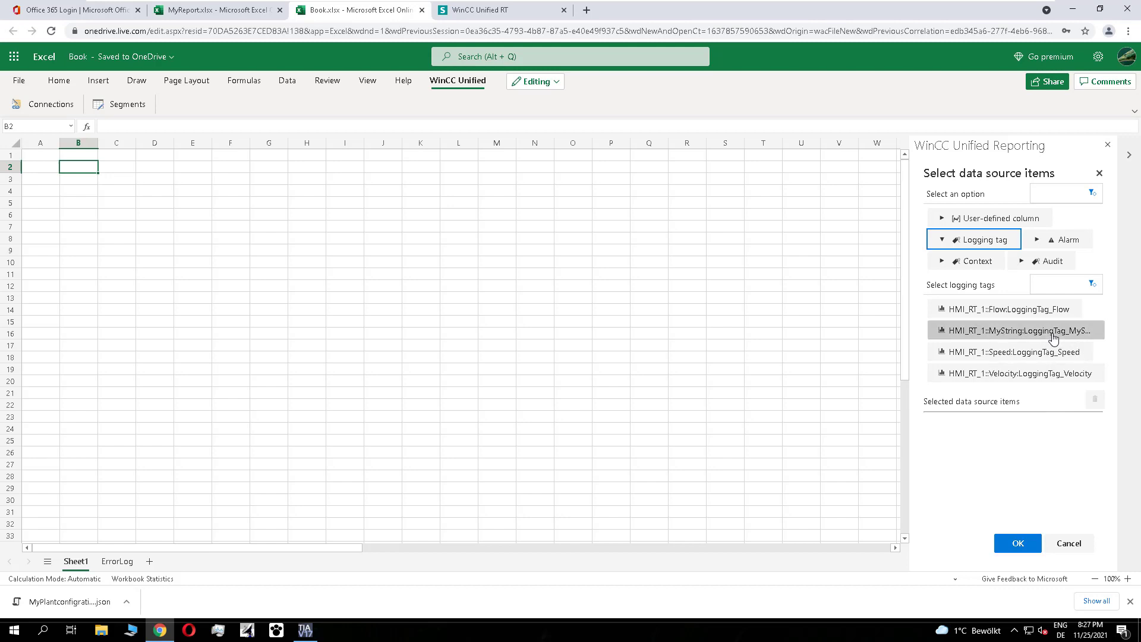
pyautogui.click(1032, 423)
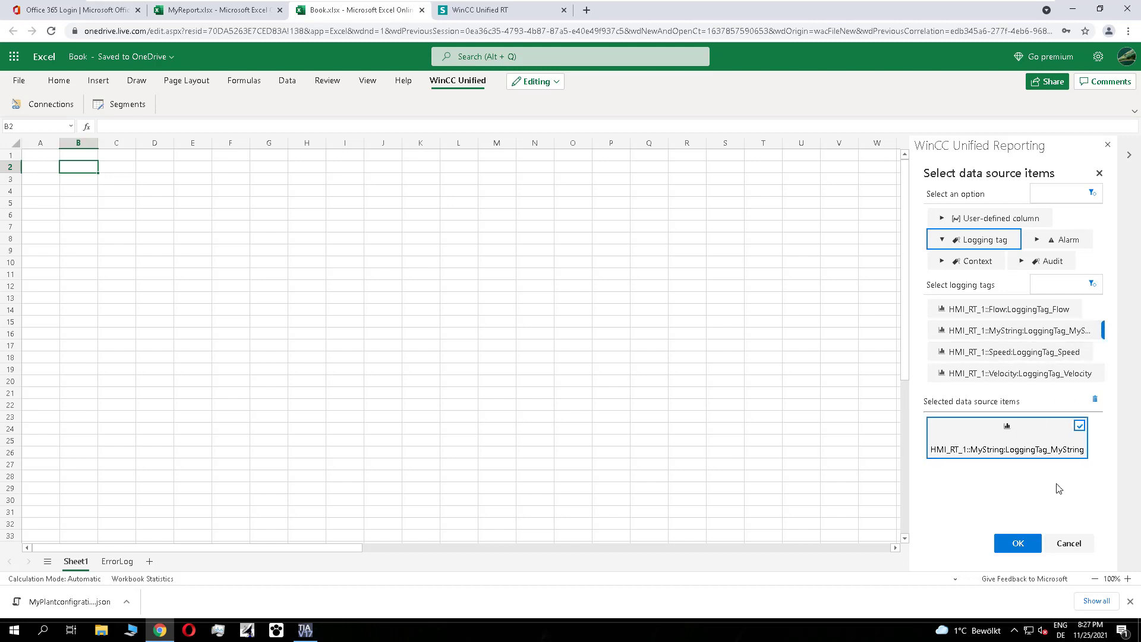
pyautogui.click(1018, 543)
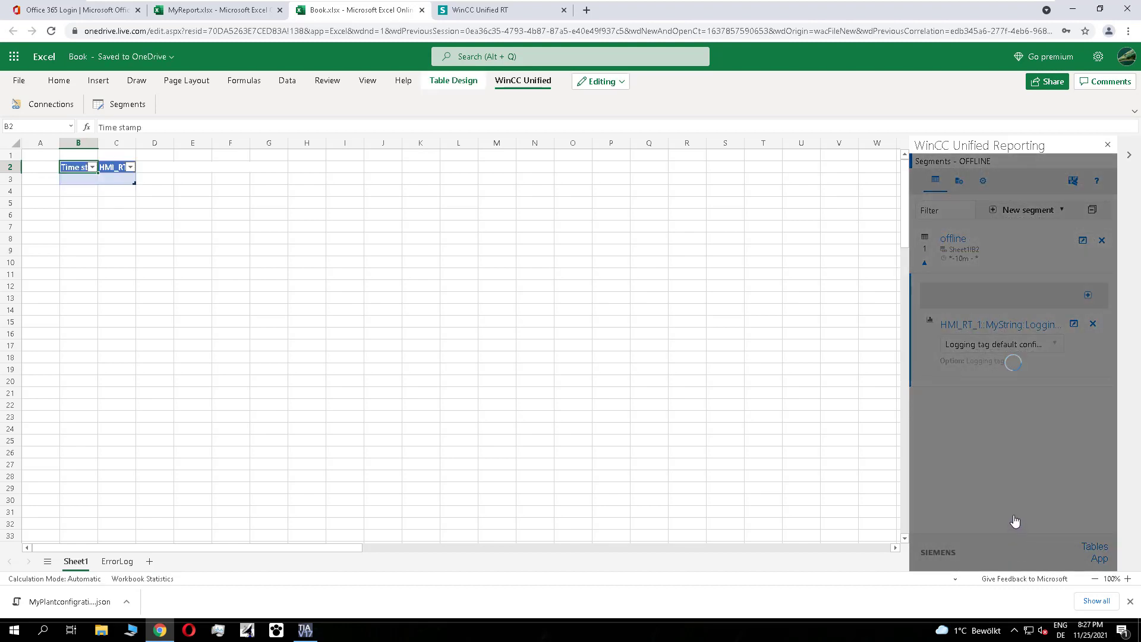